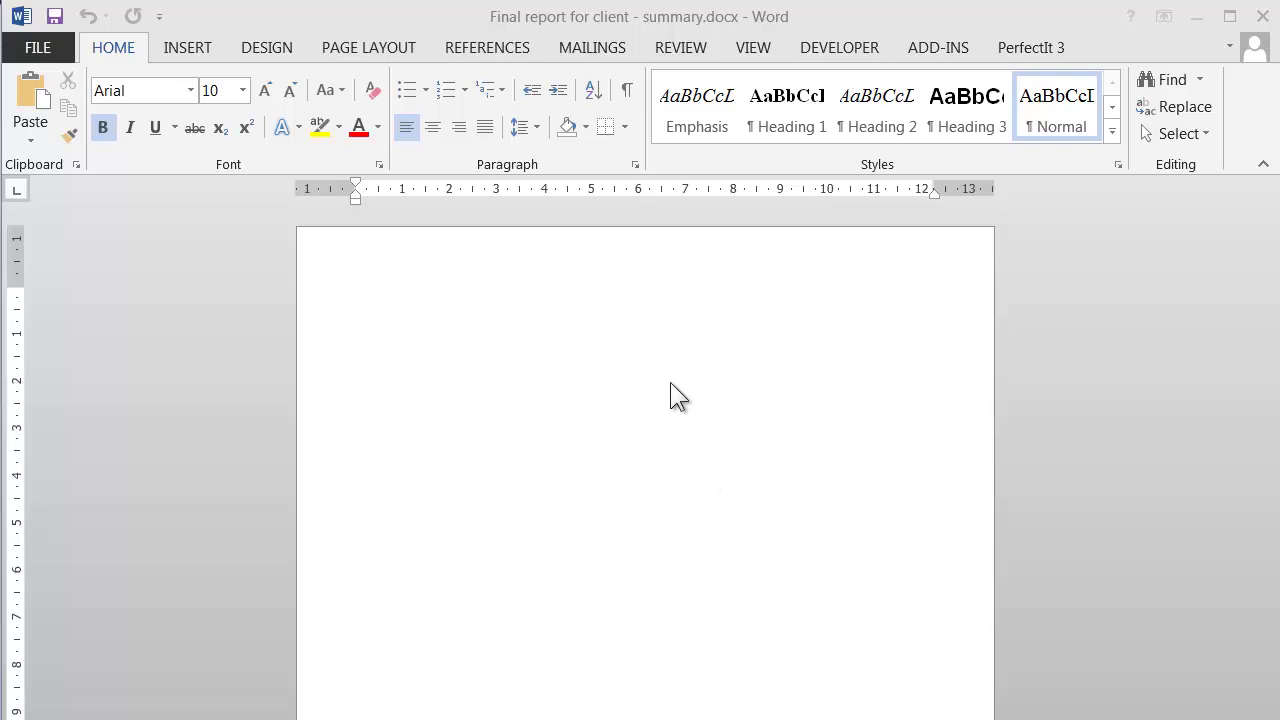
- Set up an advanced search of the document for <s*> with wildcards enabled
left_click(1198, 81)
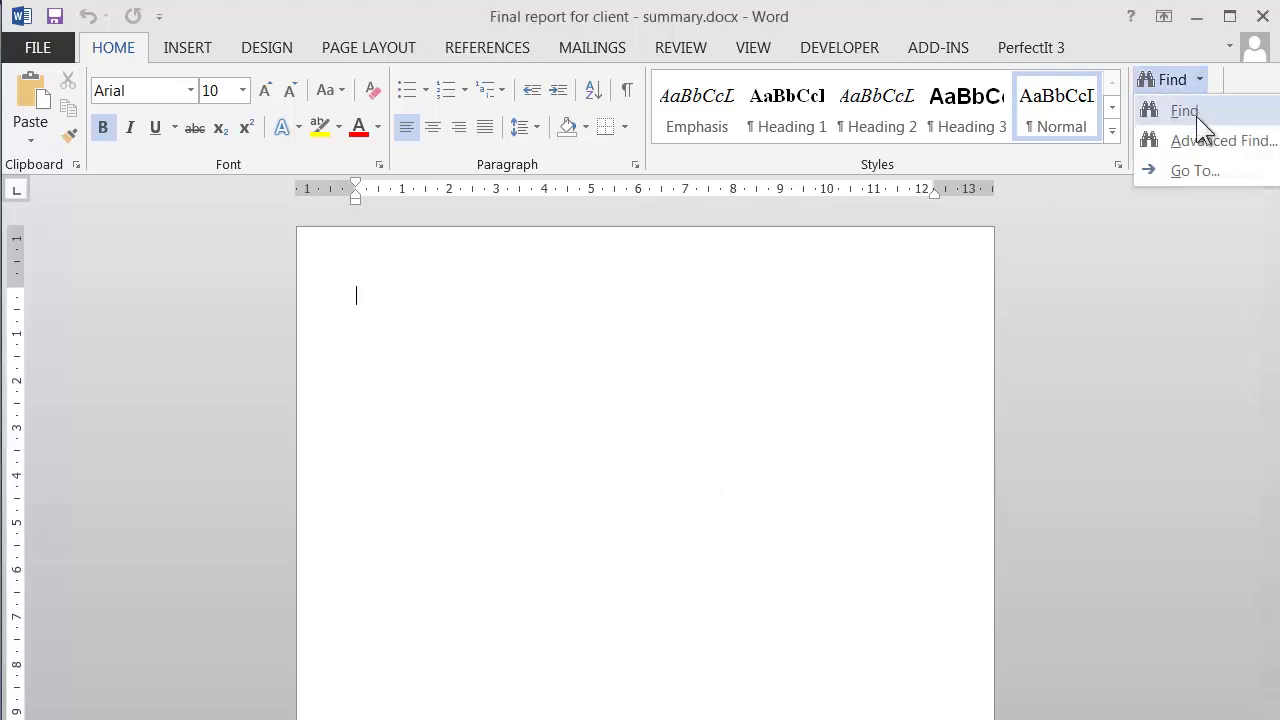
left_click(1200, 146)
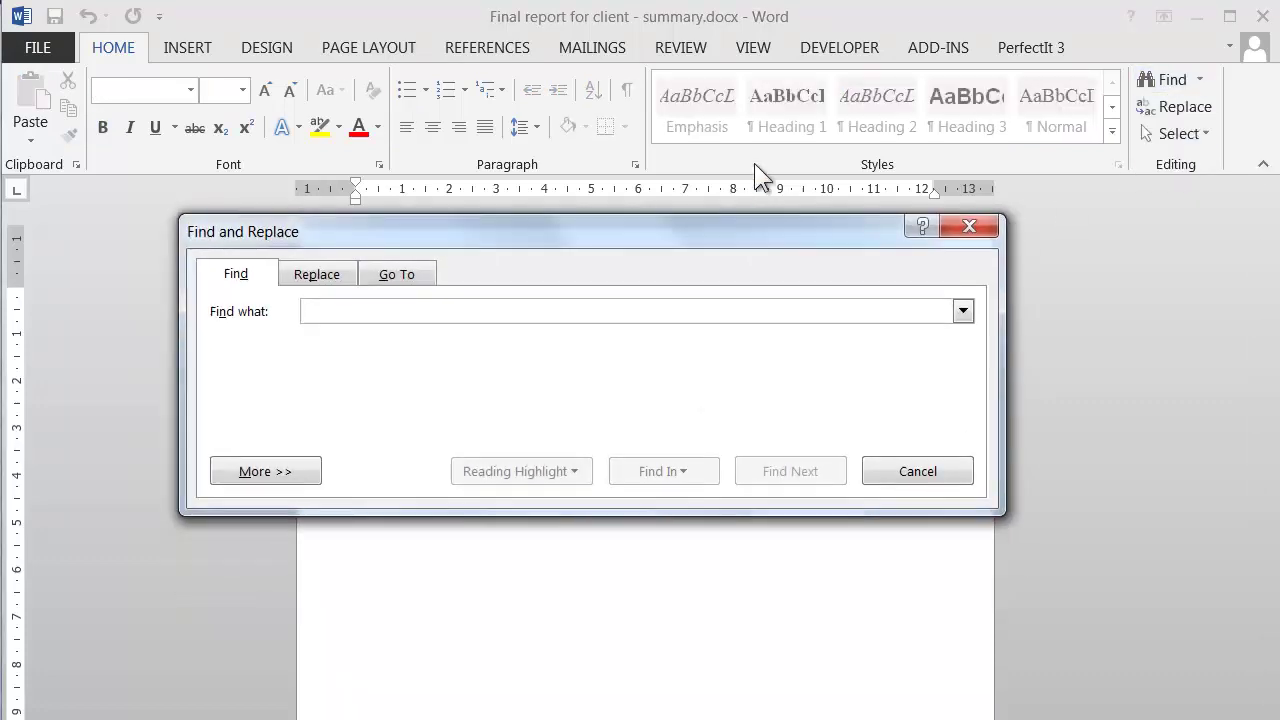
left_click(286, 354)
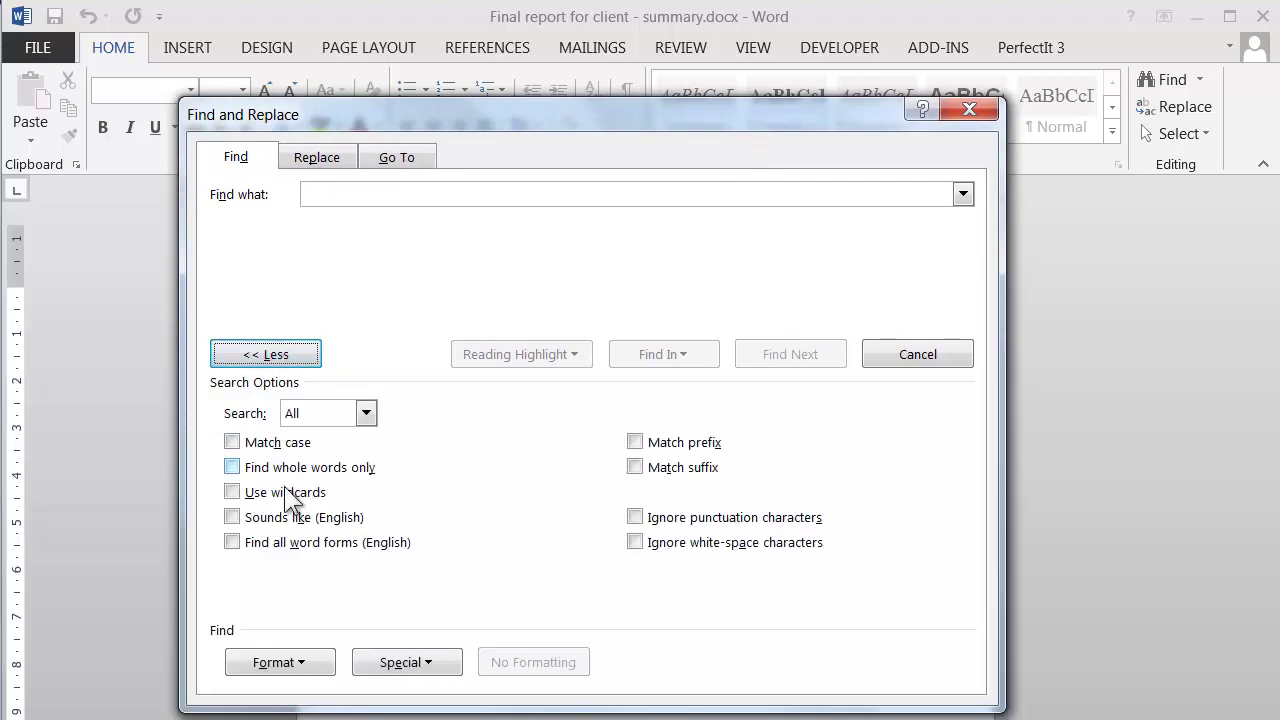
left_click(232, 492)
left_click(371, 195)
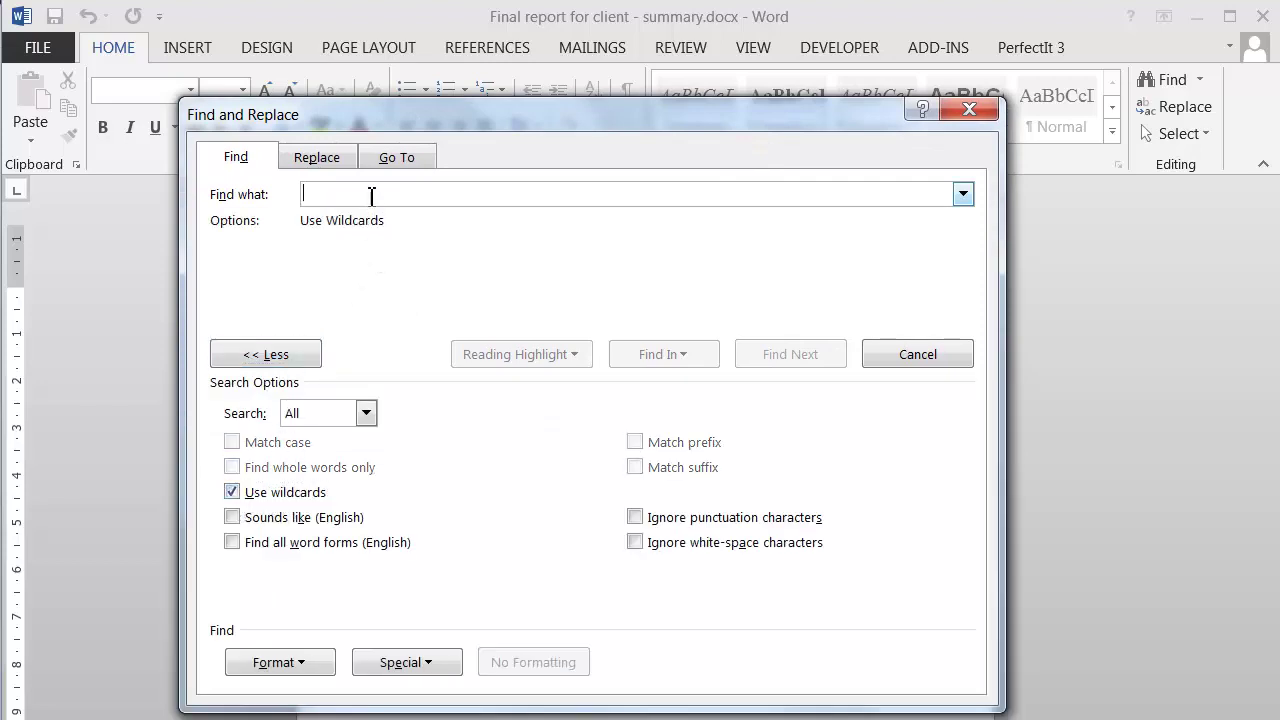
type("<s*>")
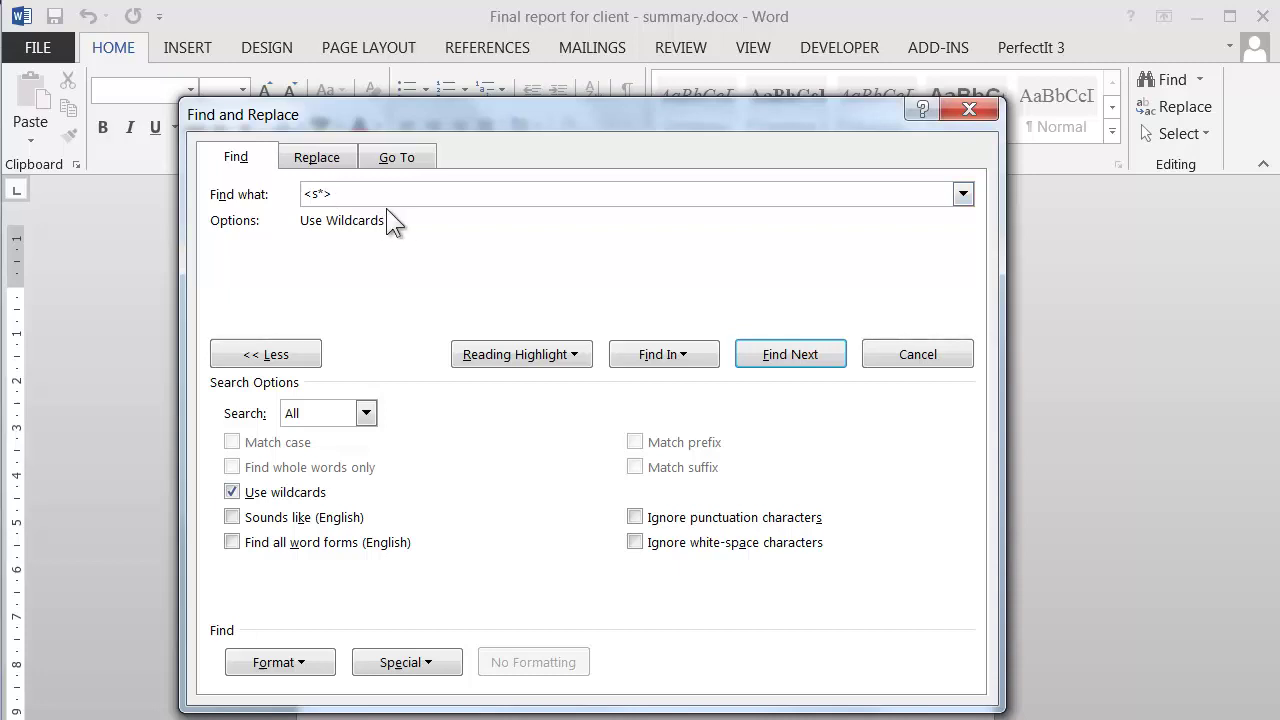
- Step through matches of the wildcard search in the document, close the search, and return to the document's start
left_click(803, 356)
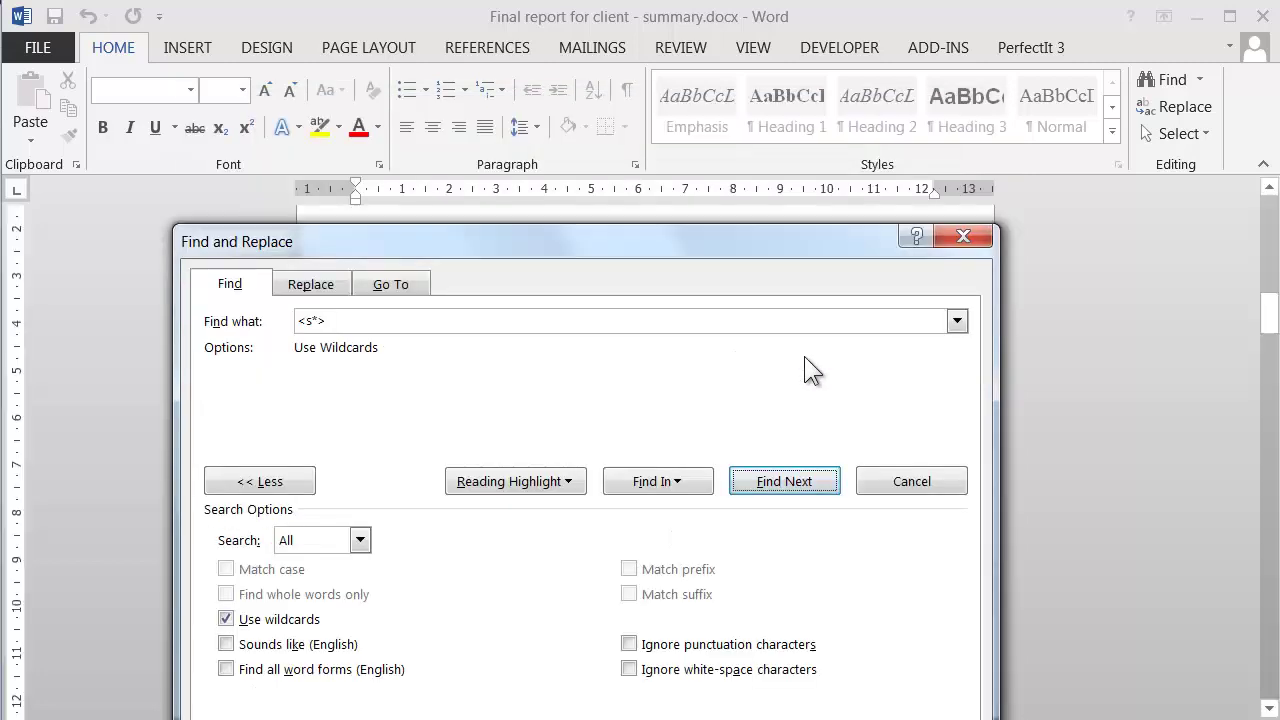
left_click_drag(827, 235, 990, 255)
left_click(955, 491)
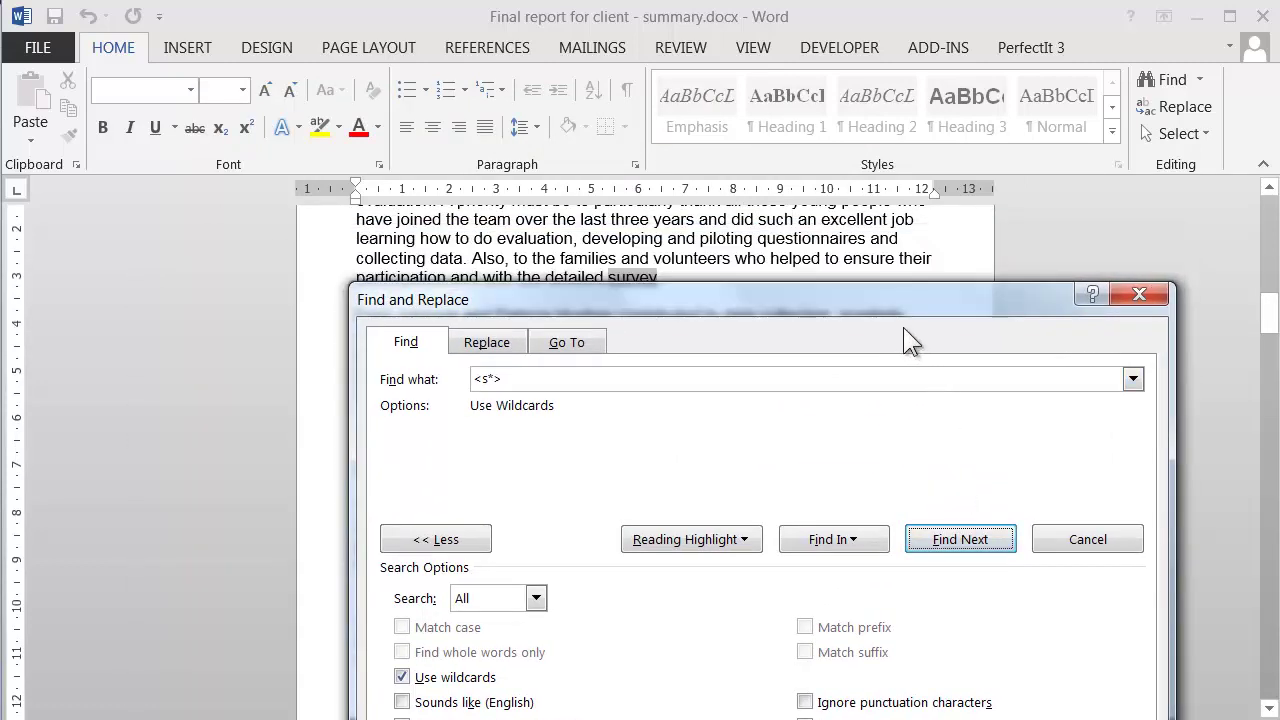
left_click_drag(904, 292, 878, 307)
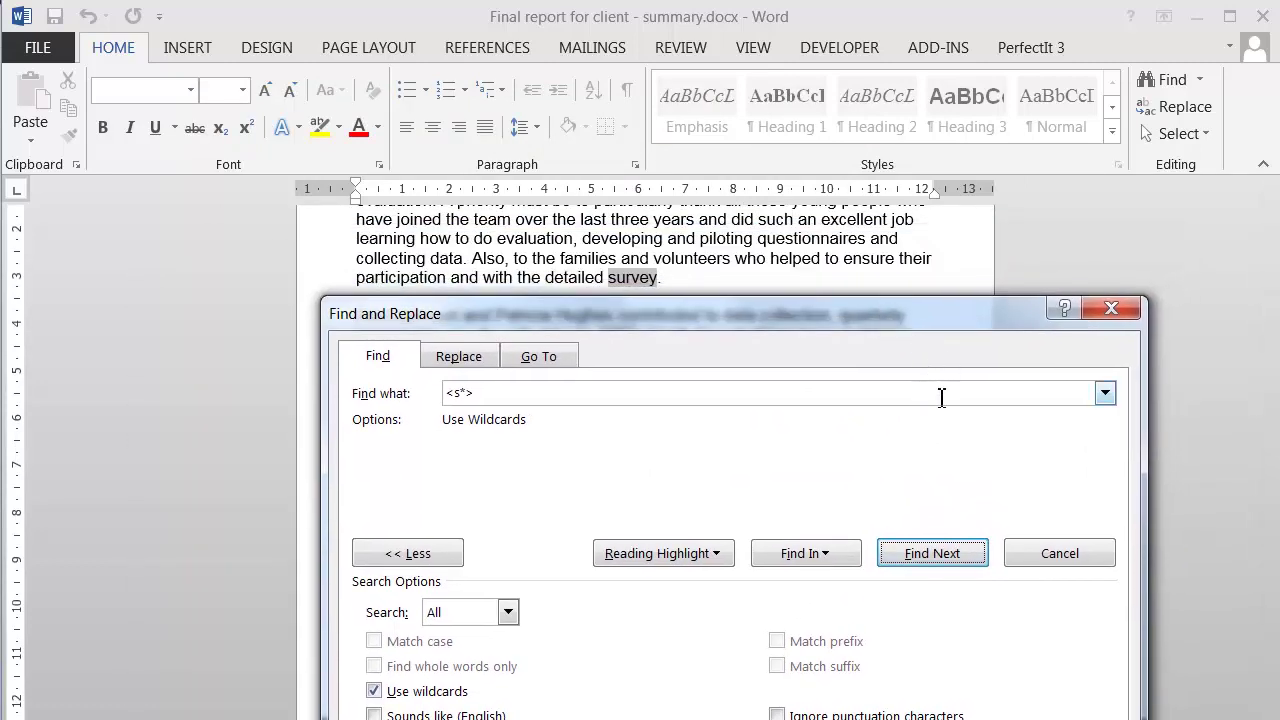
left_click(1111, 307)
left_click_drag(1272, 320, 1263, 177)
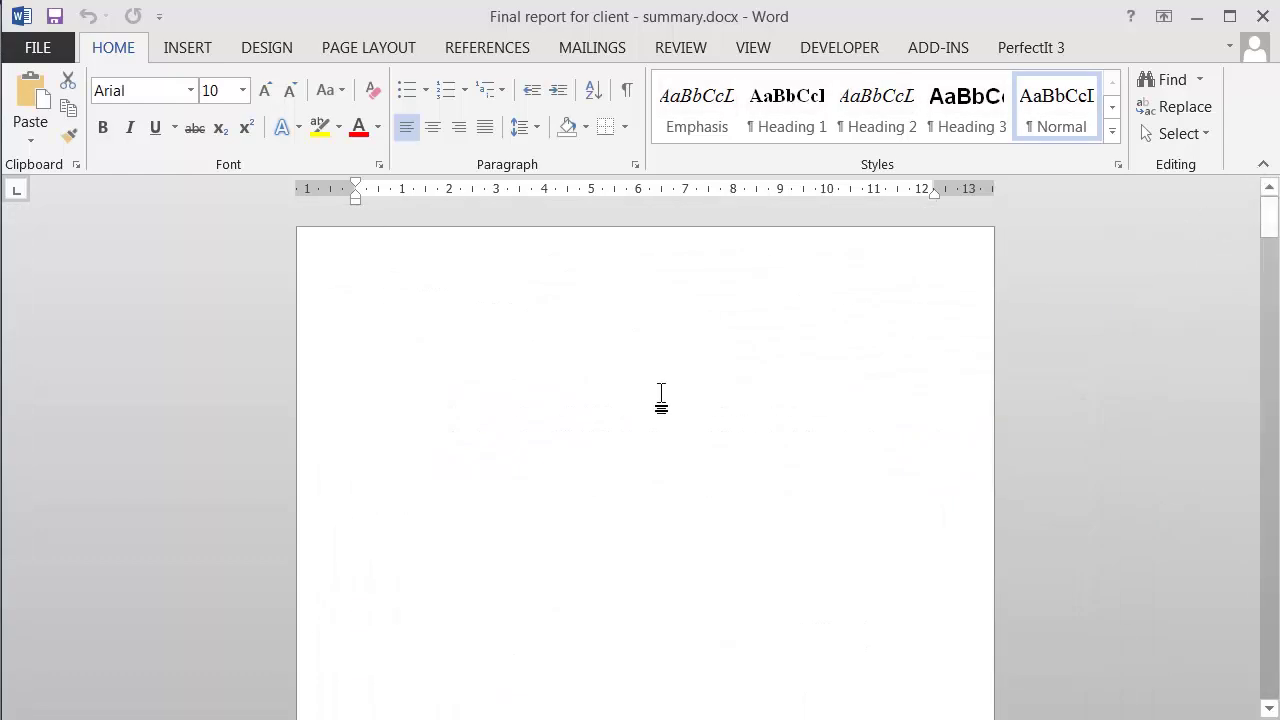
left_click(661, 396)
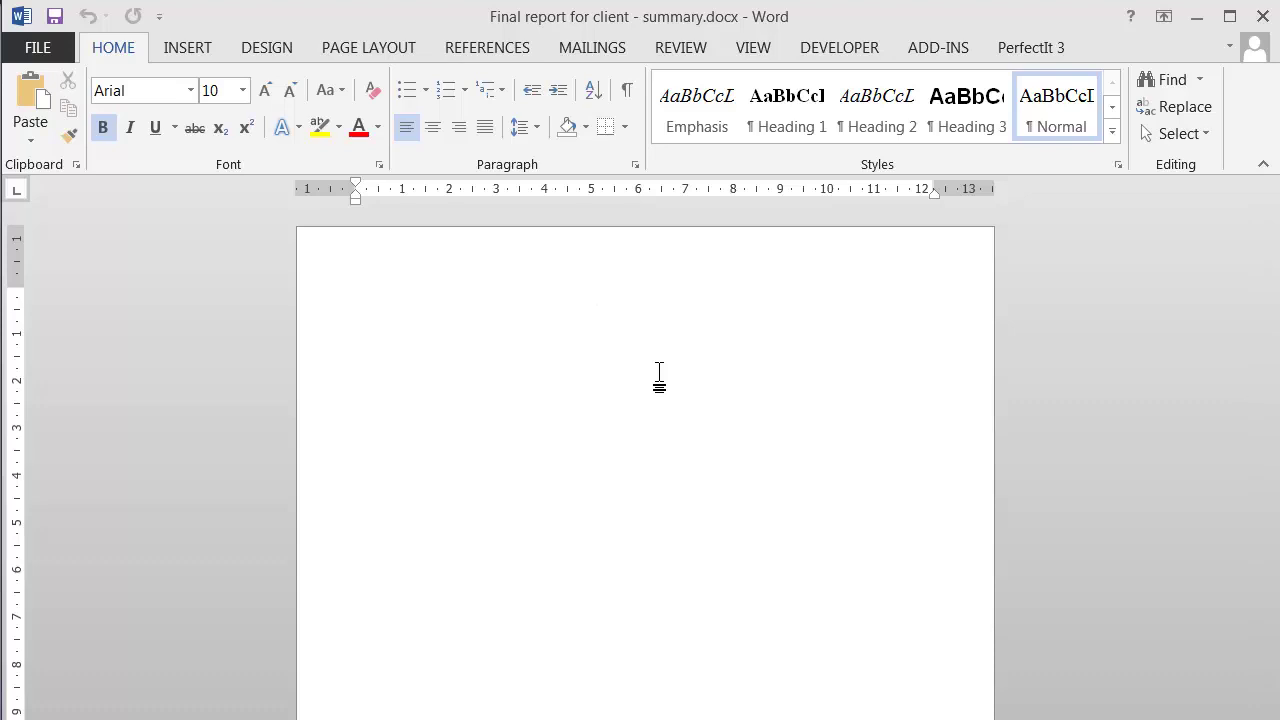
- Switch to Chrome, go to editorium.com, and view the Advanced Find and Replace tutorial among its freebies
key("alt+Tab")
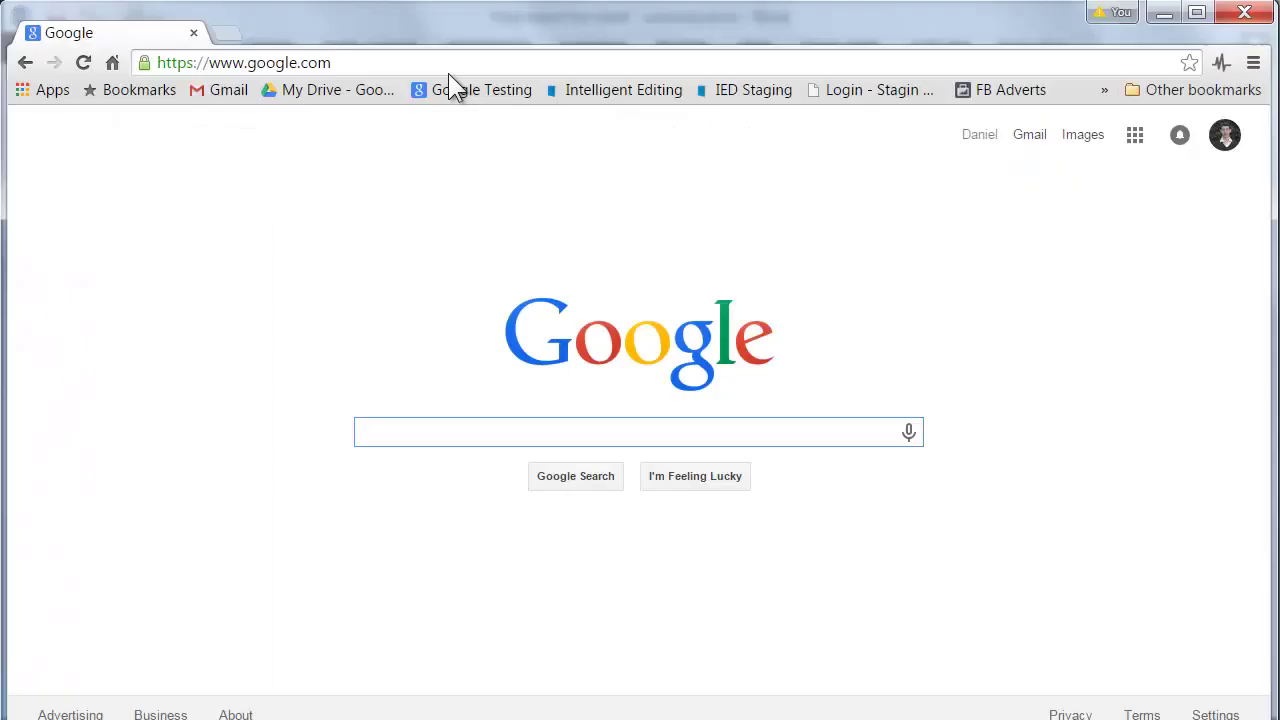
left_click(403, 63)
type("editorium.com")
key("Return")
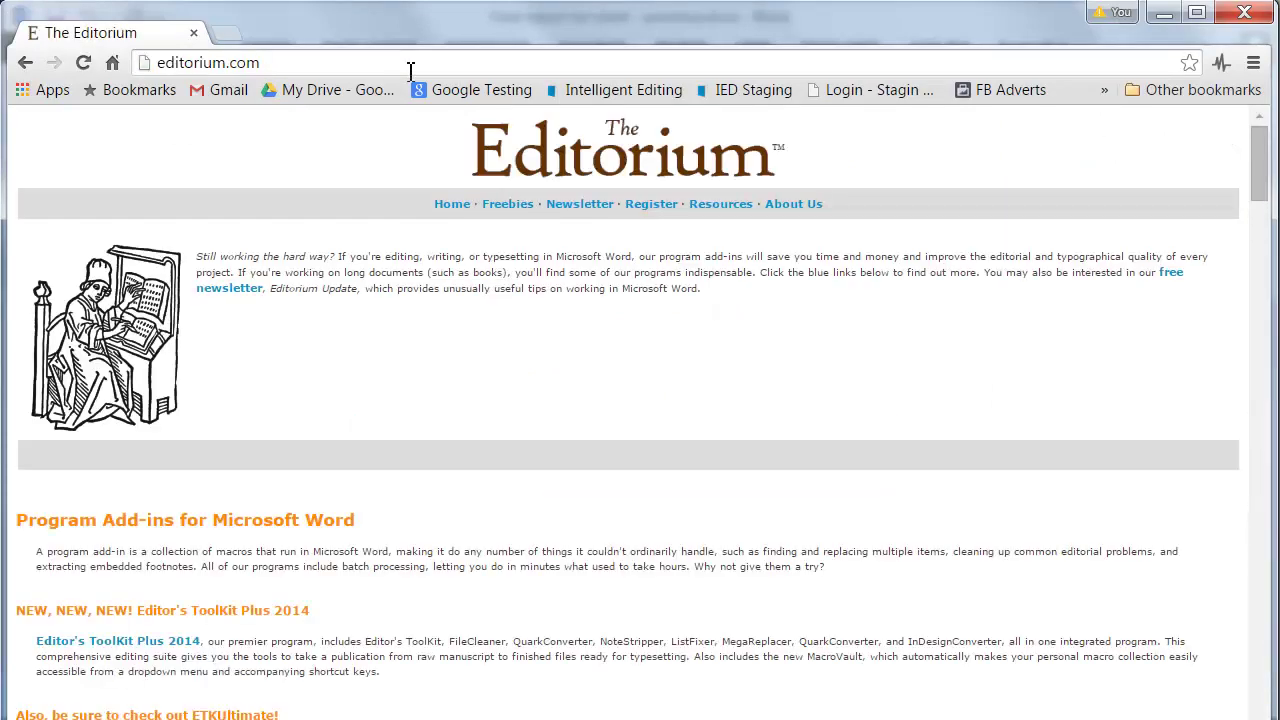
left_click(516, 205)
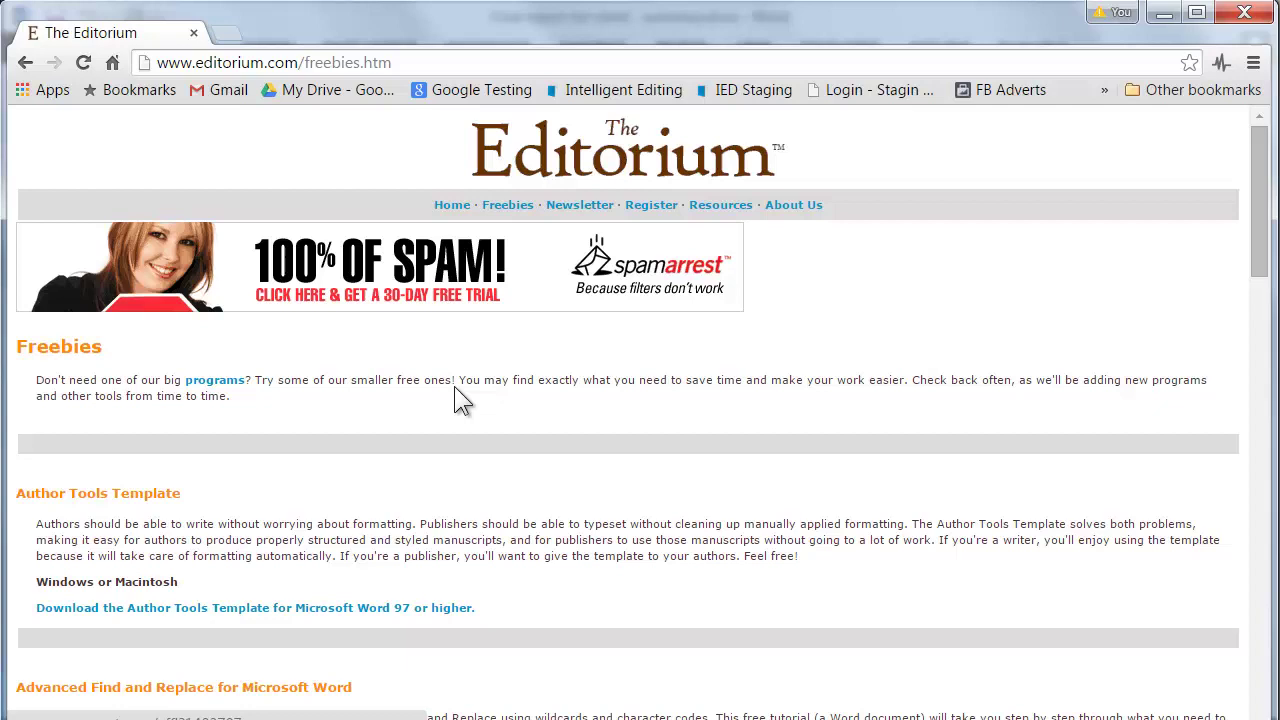
scroll(454, 388, "down", 3)
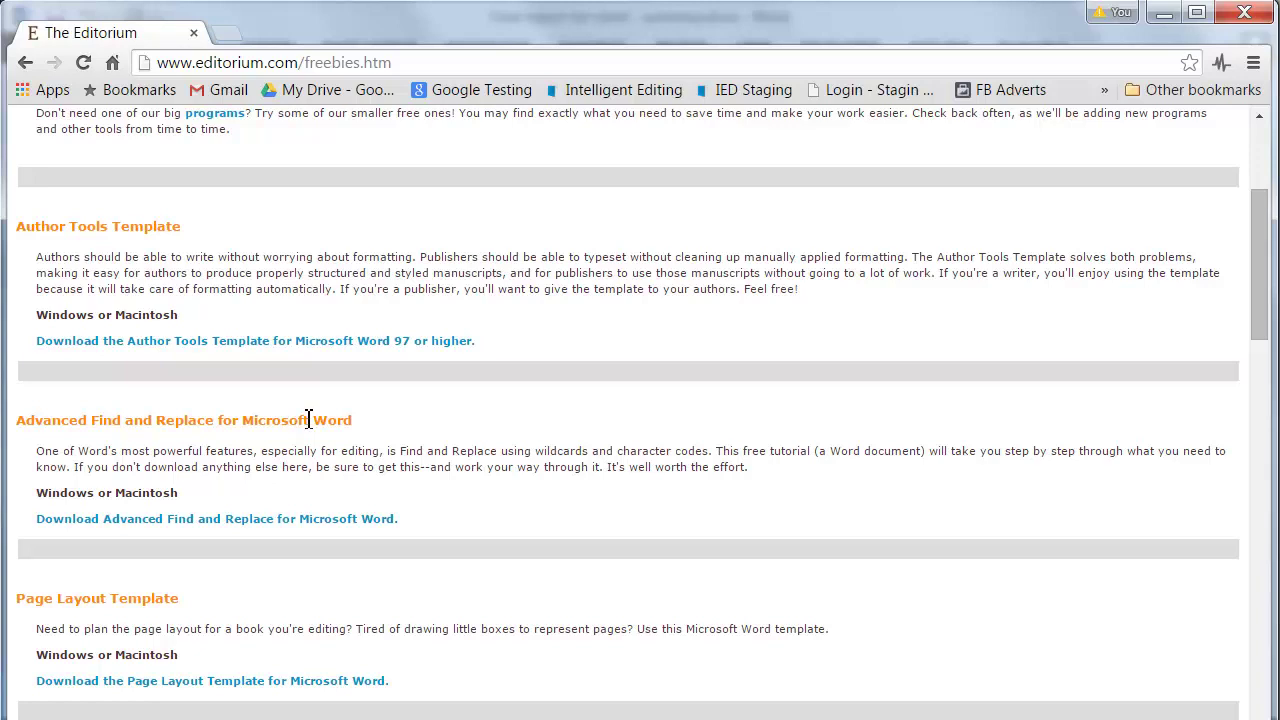
- Search Google for the tutorial author's full name plus "word wildcard" and open the article "Finding and replacing characters using wildcards"
left_click(426, 60)
type("www.google.com")
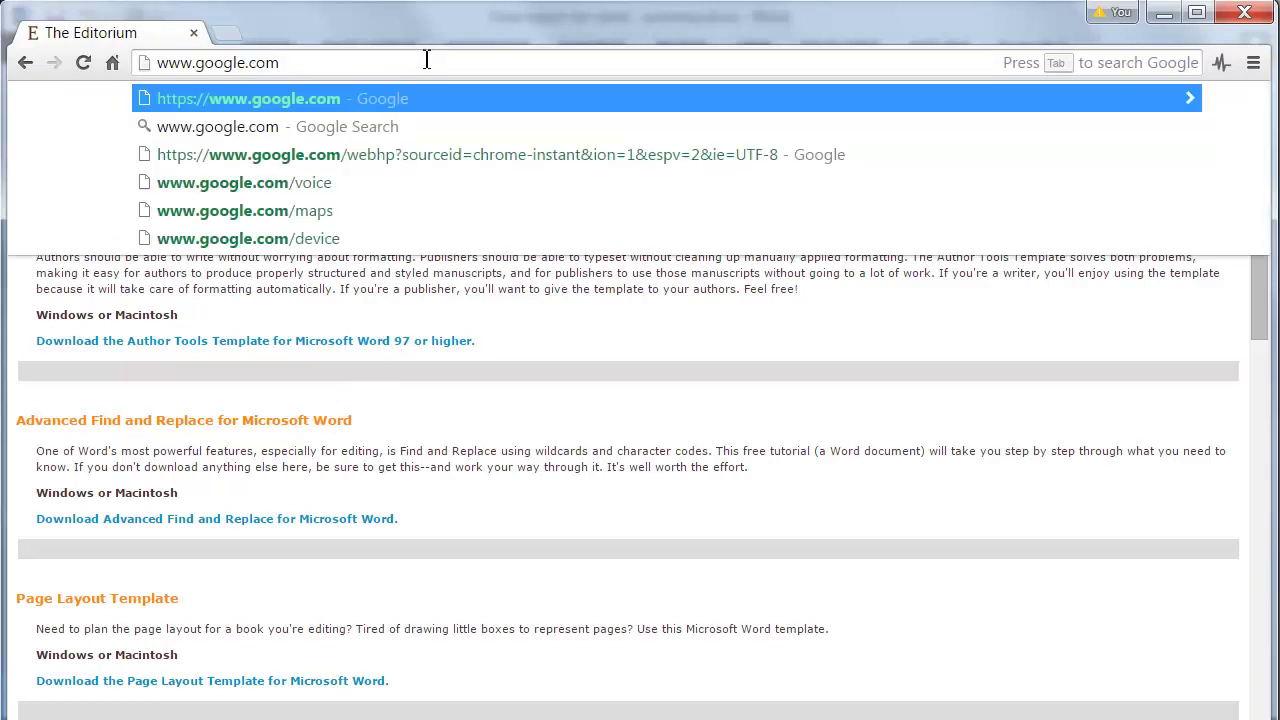
key("Return")
type("graham mayor word wildcard")
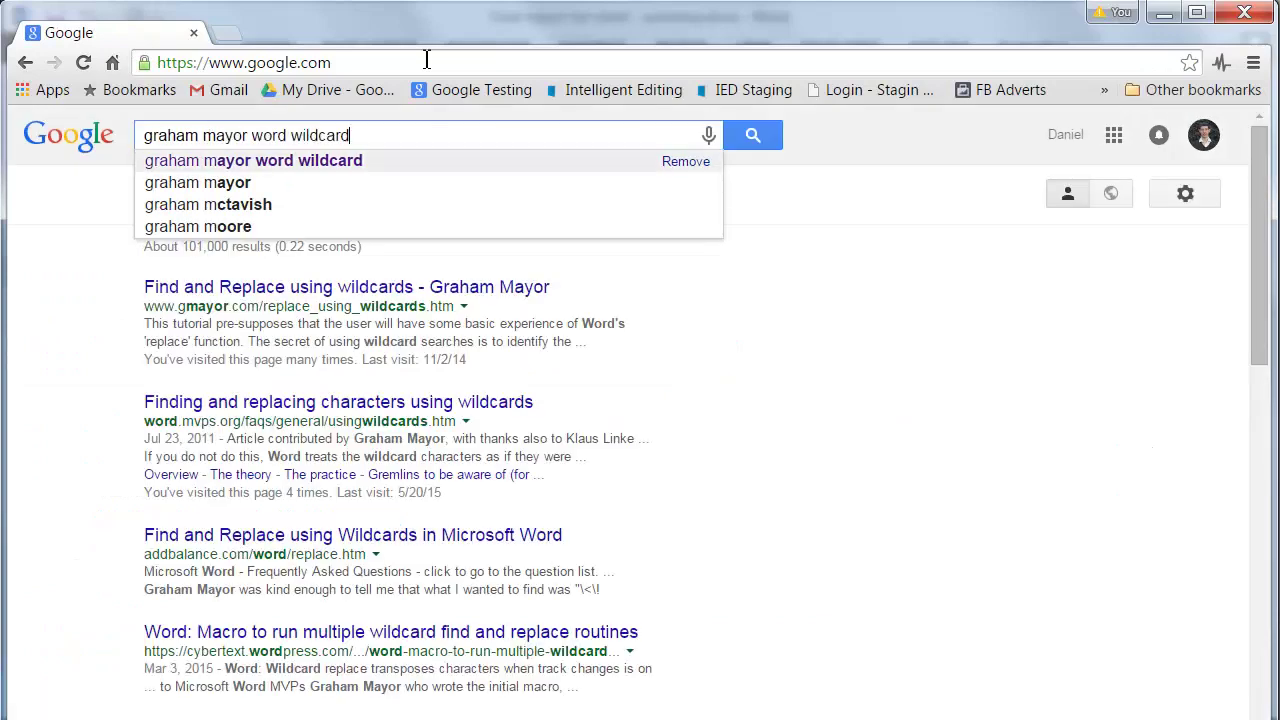
key("Return")
left_click(386, 401)
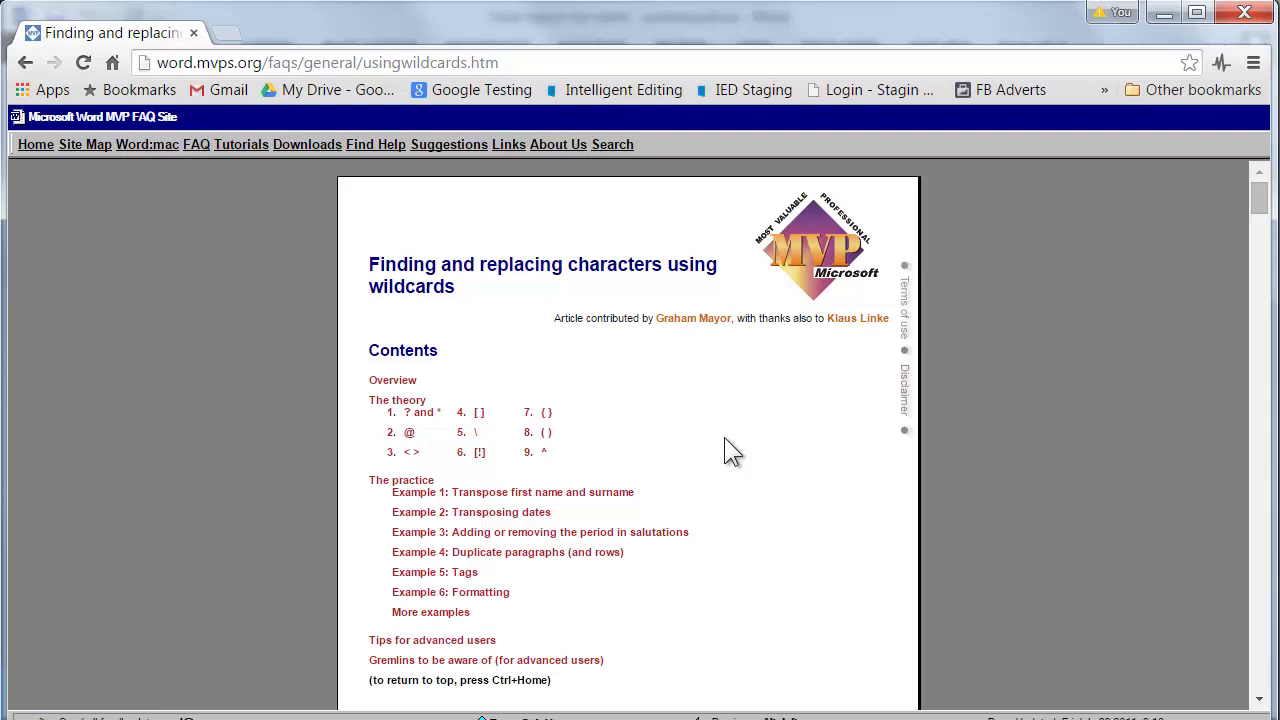
- Switch back to Word, launch PerfectIt 3, and make the US House style the current style
left_click(1162, 28)
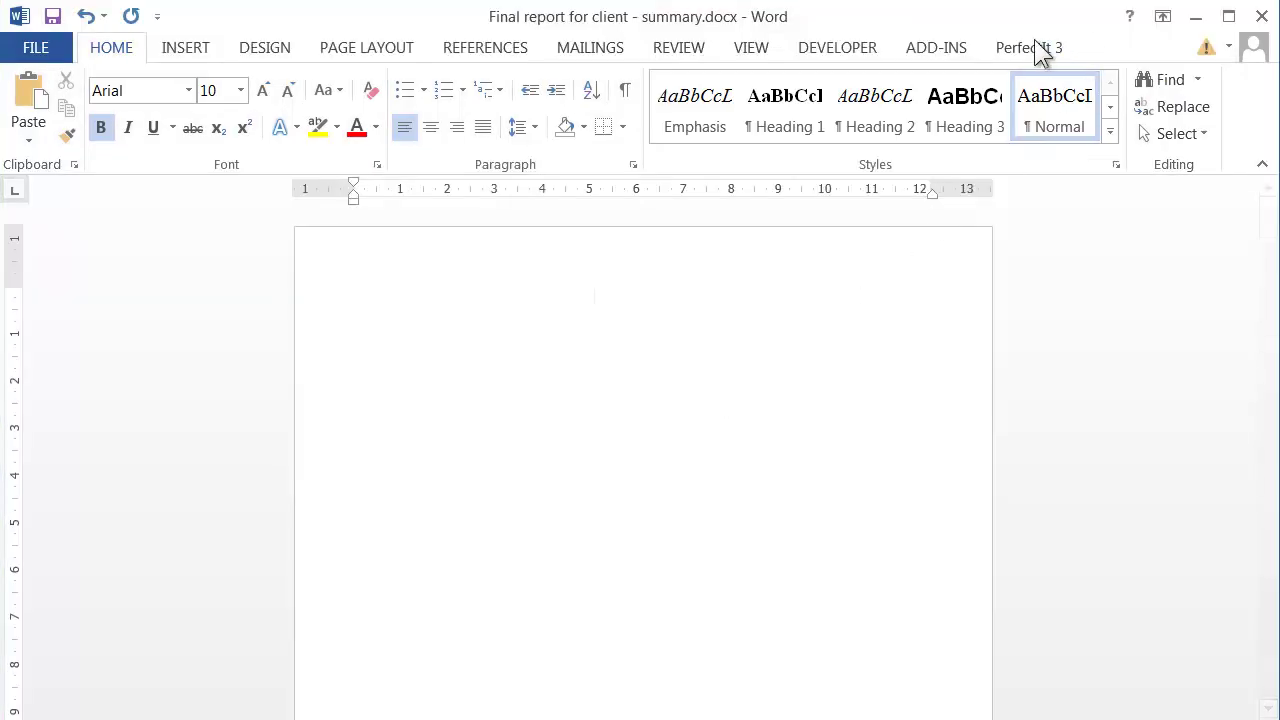
left_click(1036, 47)
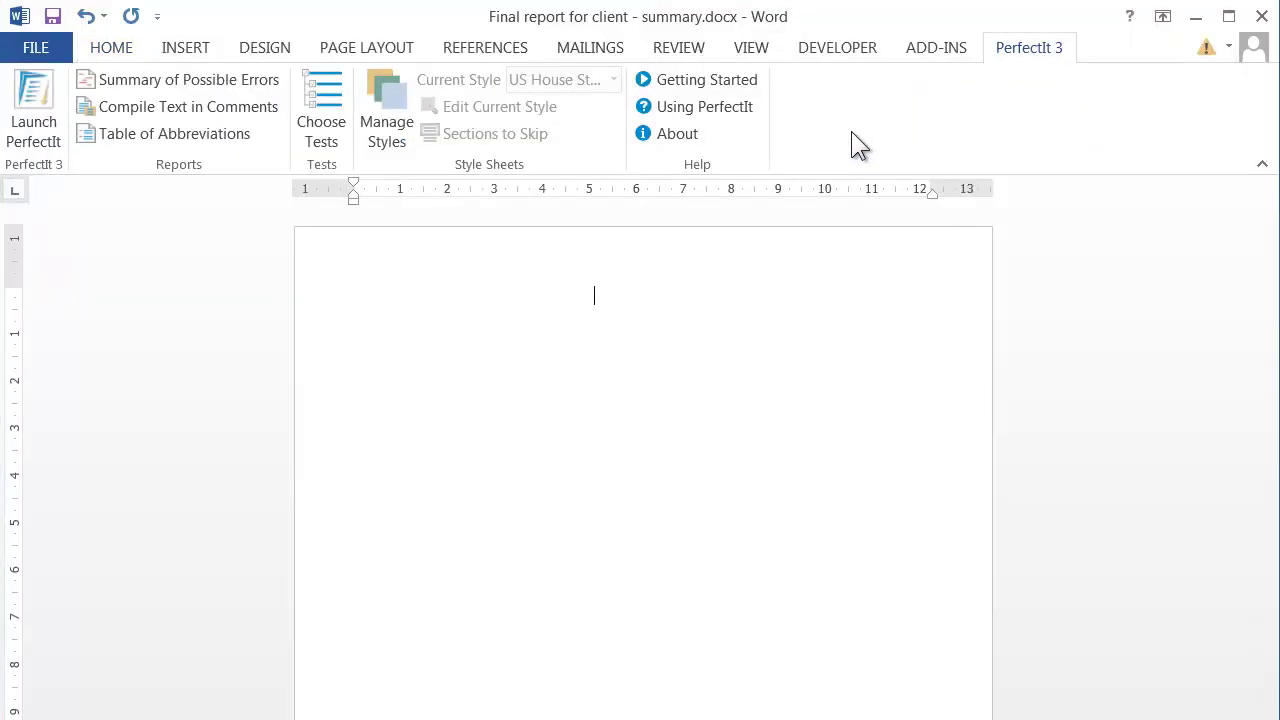
left_click(48, 95)
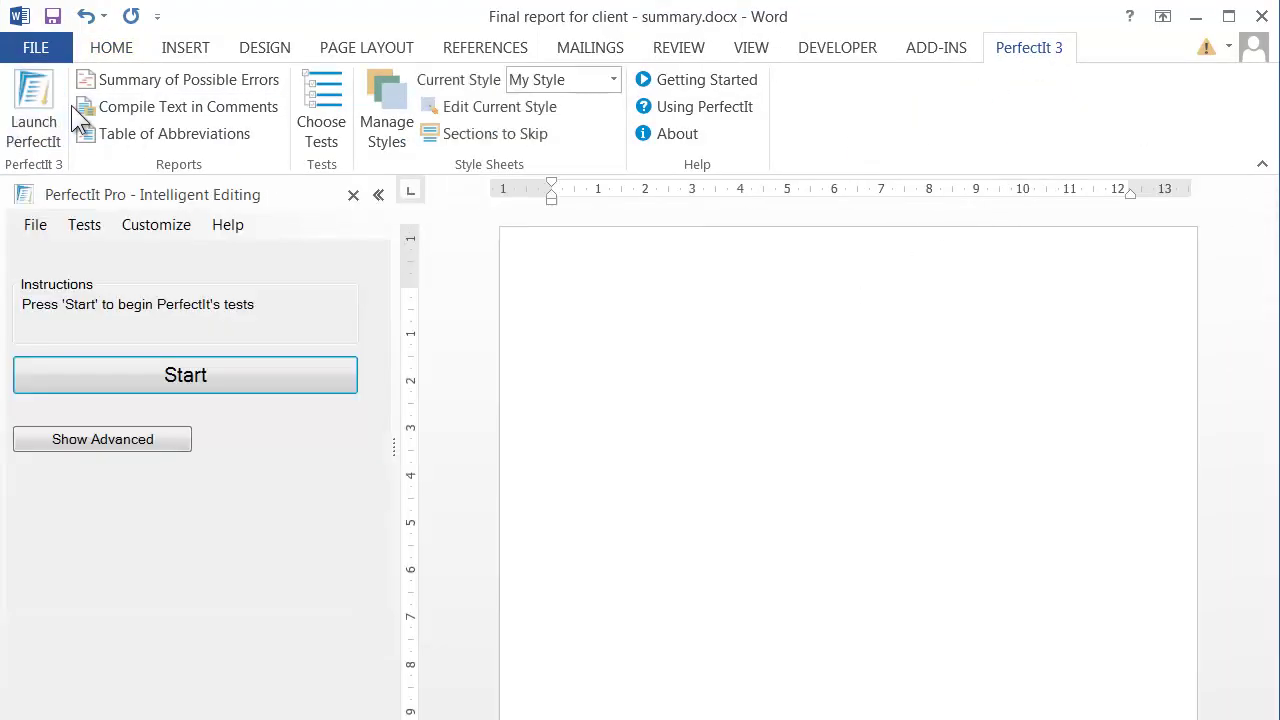
left_click(576, 82)
left_click(625, 325)
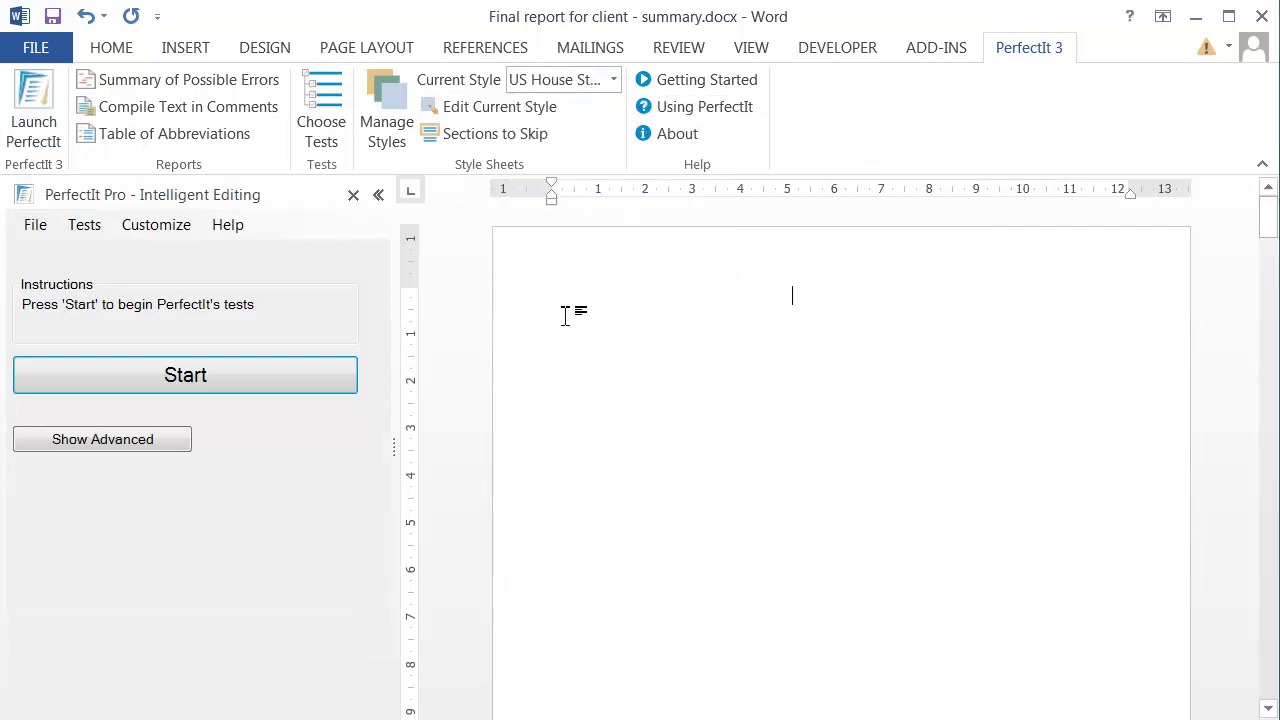
- Open the current style sheet for editing and show its wildcard rules
left_click(462, 108)
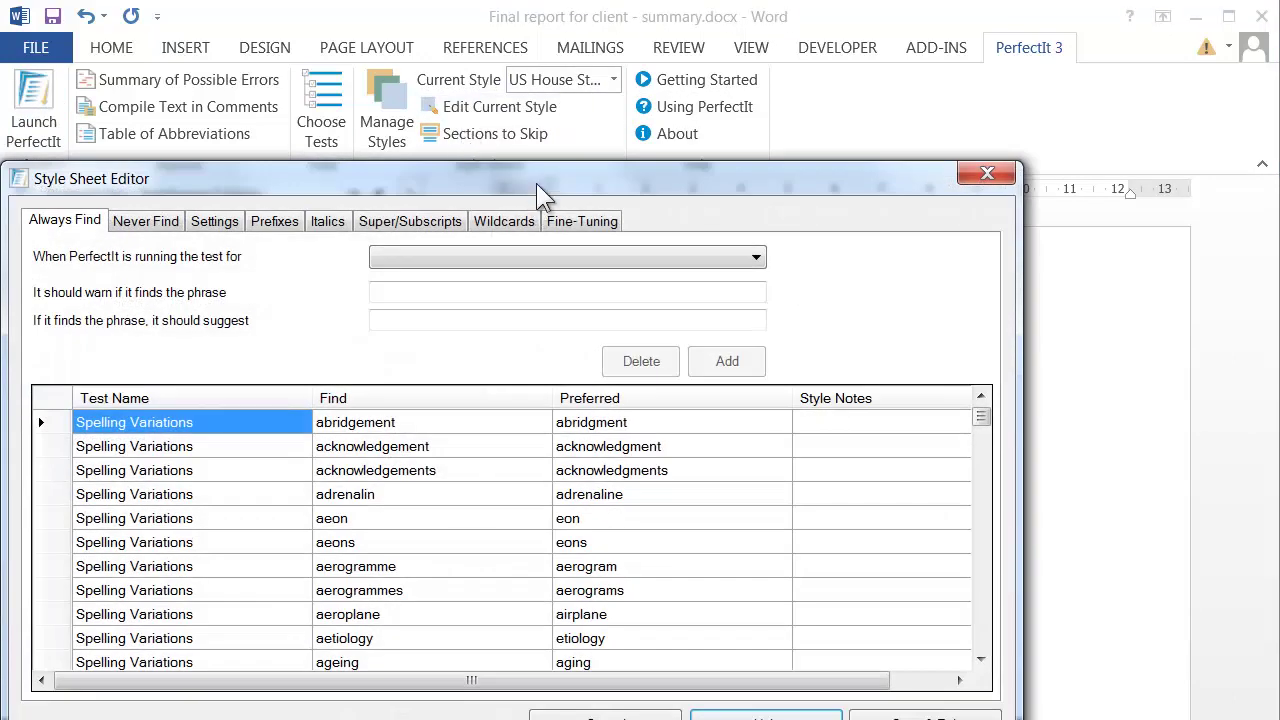
left_click_drag(545, 192, 655, 90)
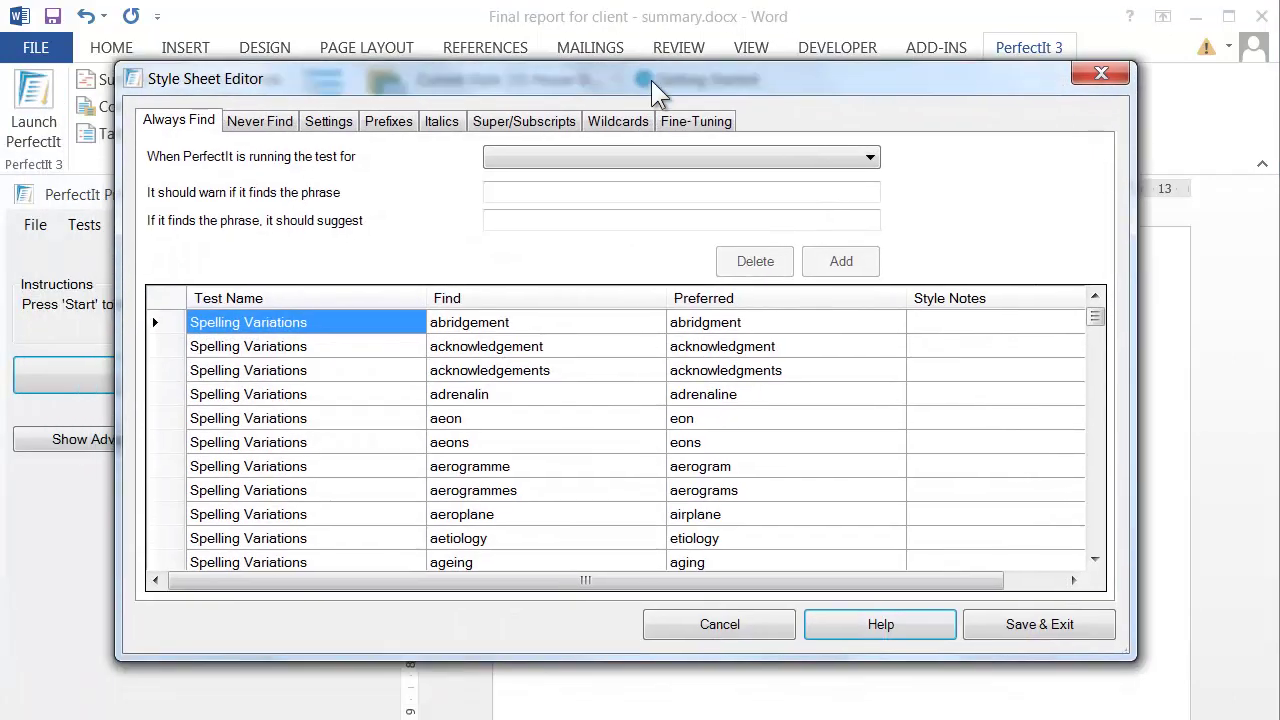
left_click(618, 122)
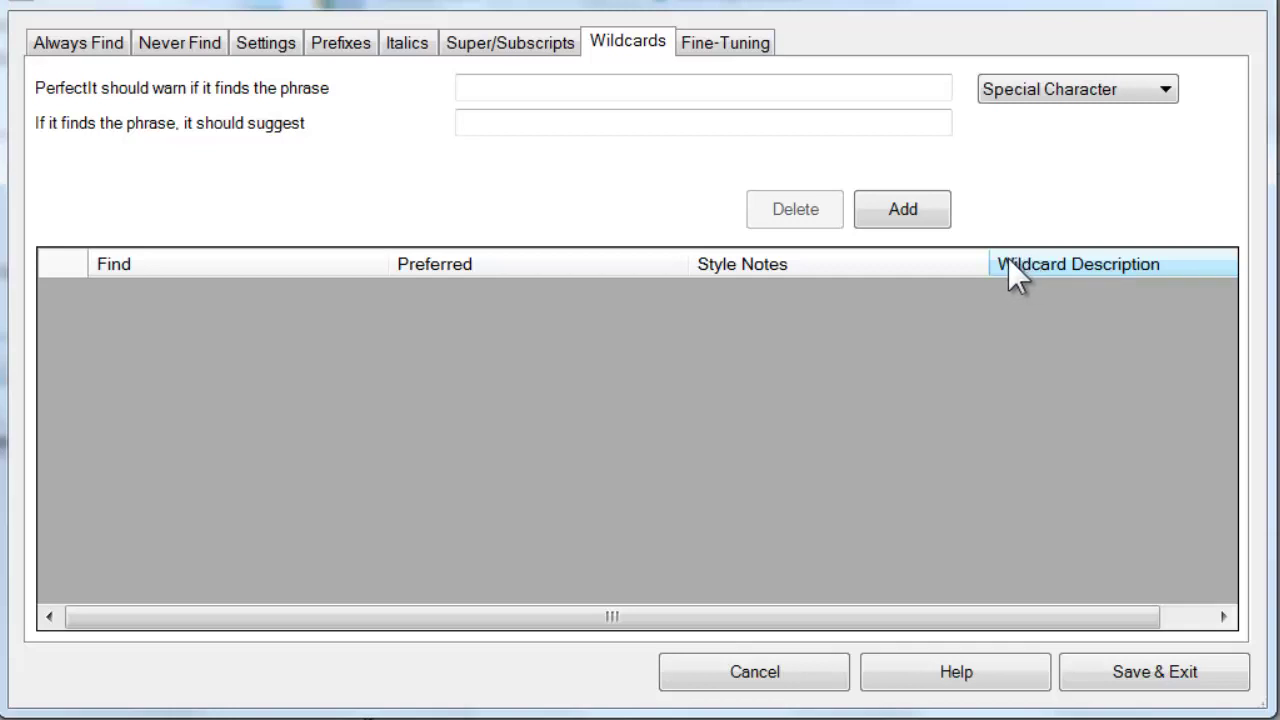
- Check the available special characters and add a wildcard rule that warns on the phrase <[Ss]*>
left_click(703, 92)
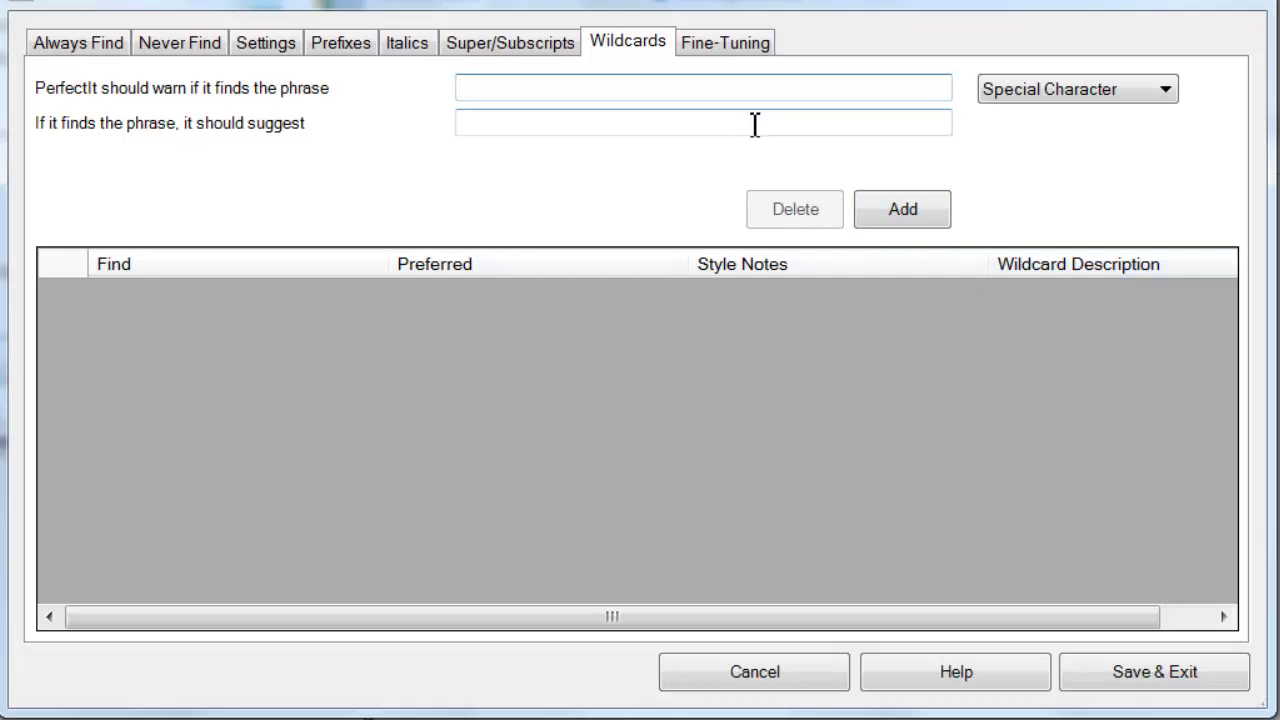
left_click(1162, 93)
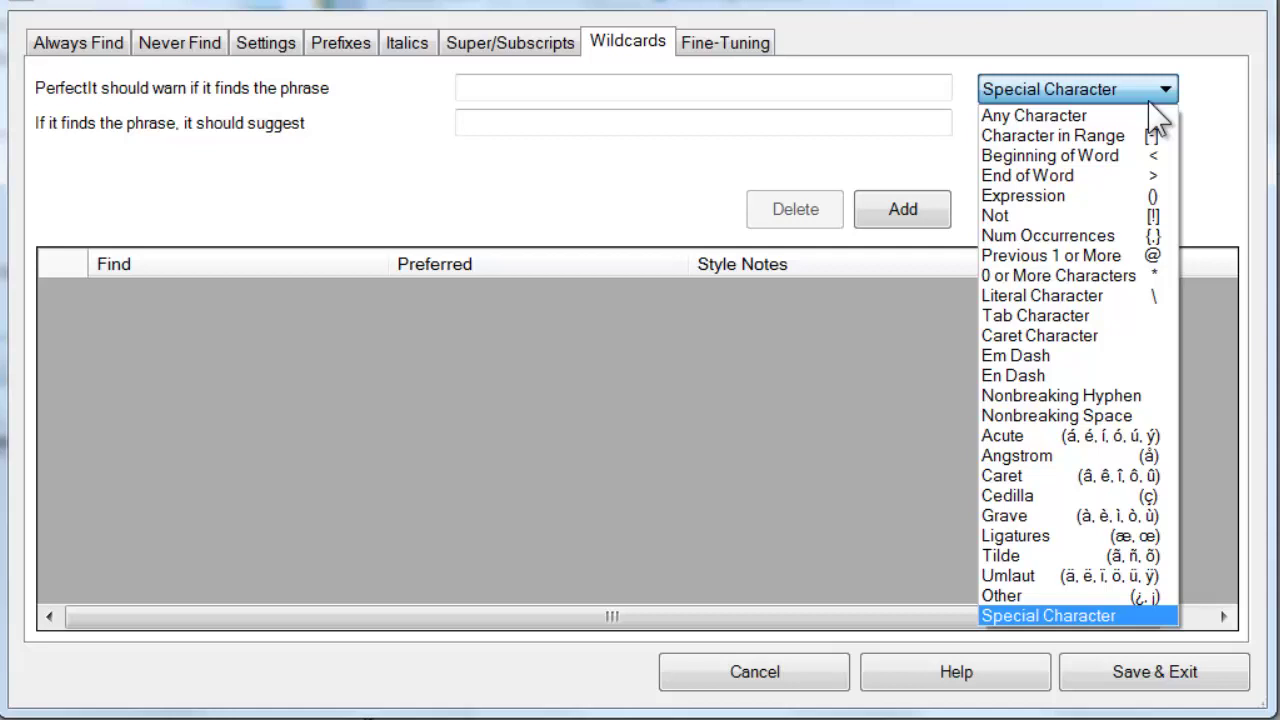
left_click(1149, 101)
left_click(777, 90)
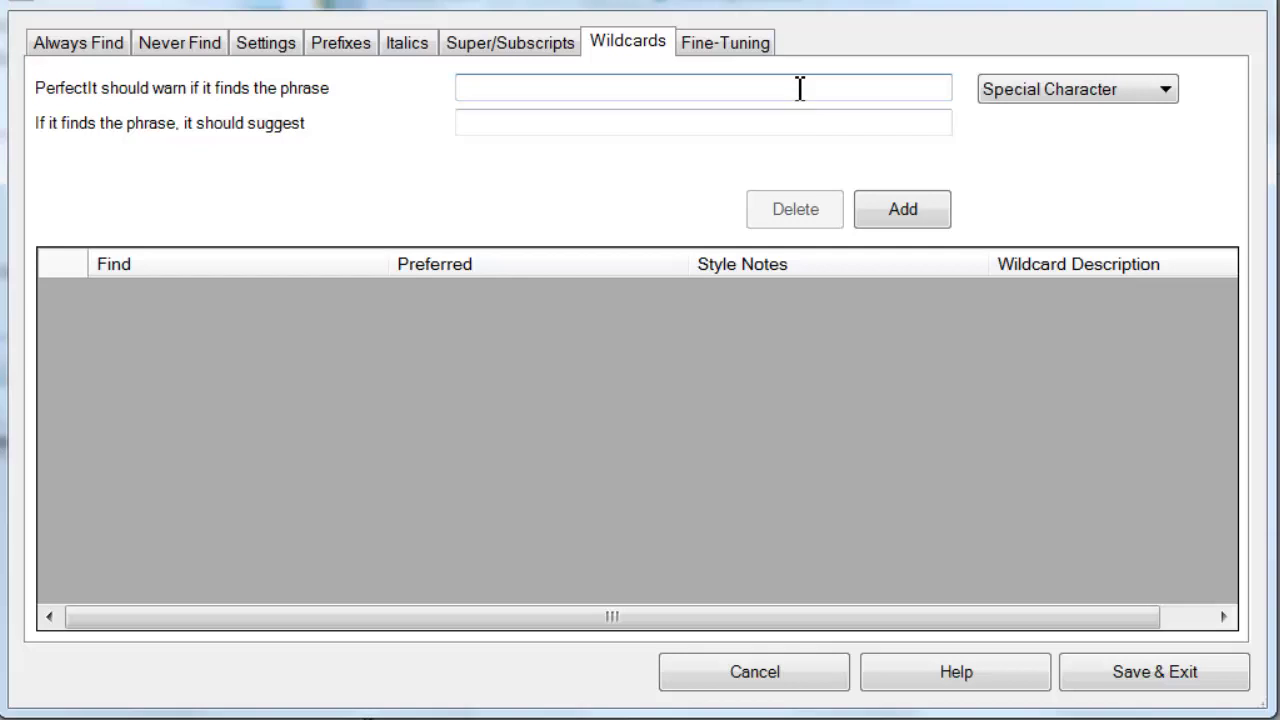
type("<[Ss]*>")
left_click(924, 210)
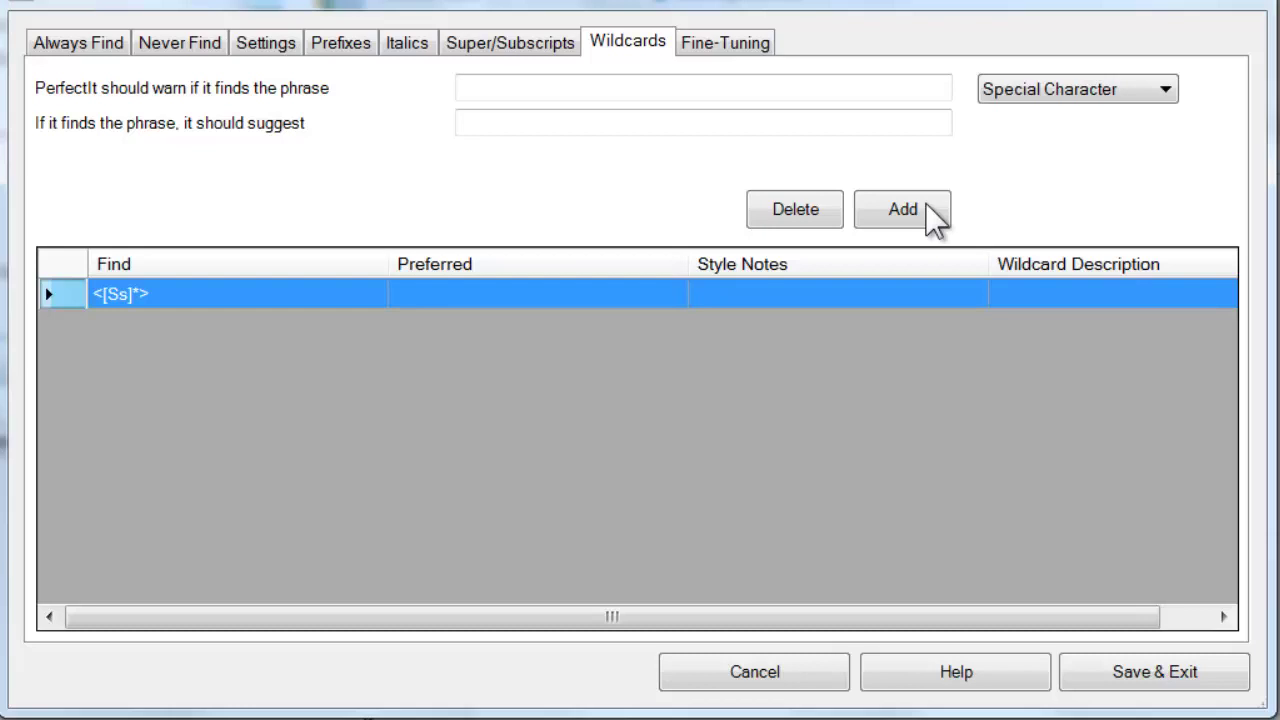
- Give the <[Ss]*> rule the wildcard description "This shows all words that begin with 's'." and the style note "This is just a test."
left_click(1003, 296)
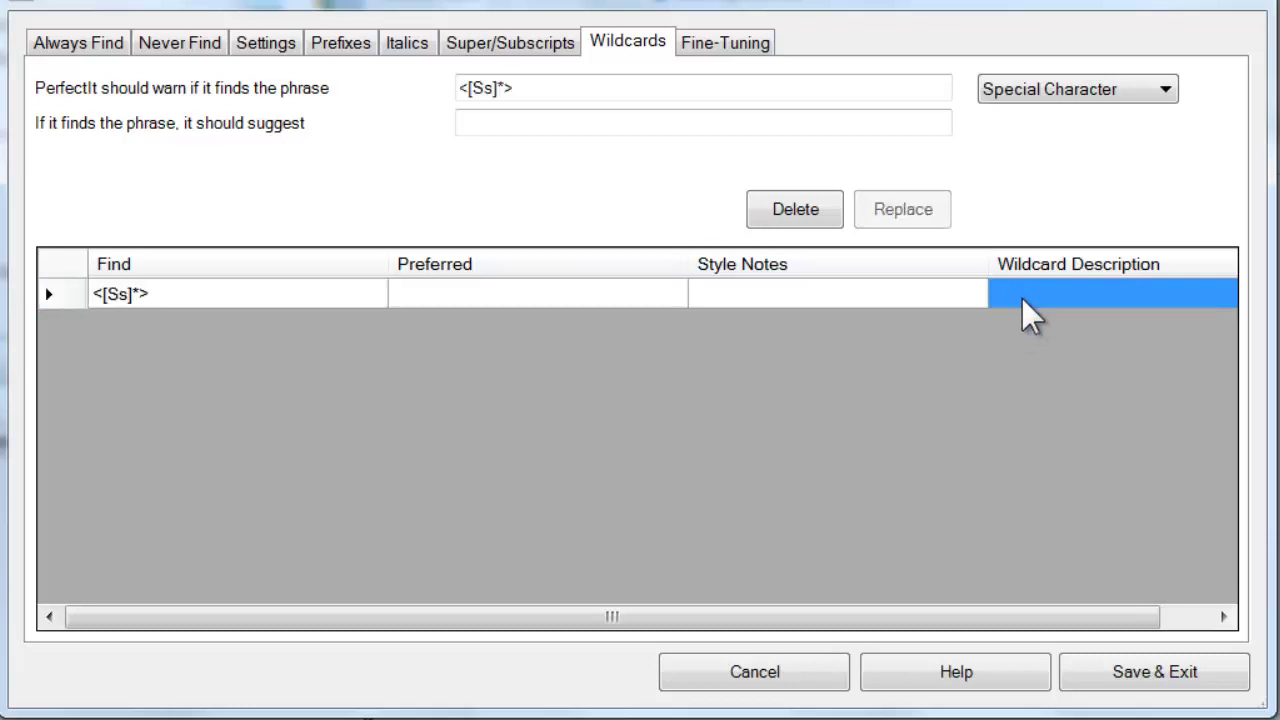
left_click(1005, 295)
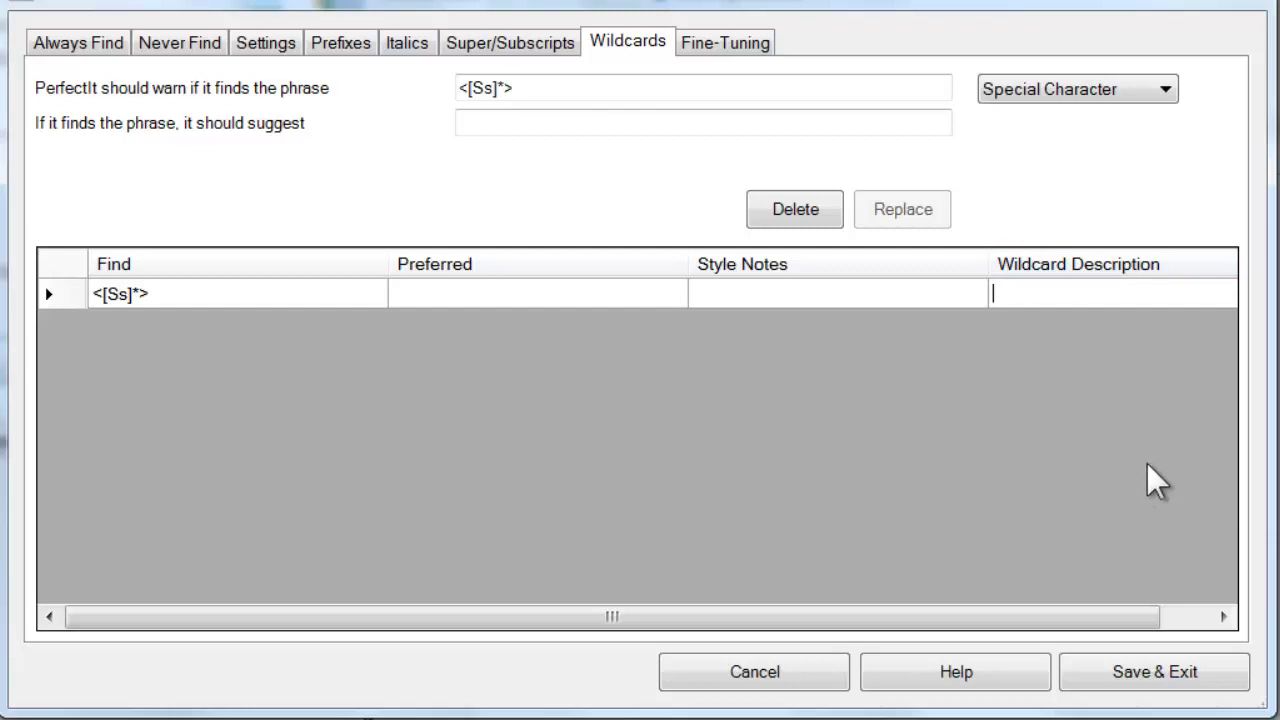
type("This shows all words that begin with 's'.")
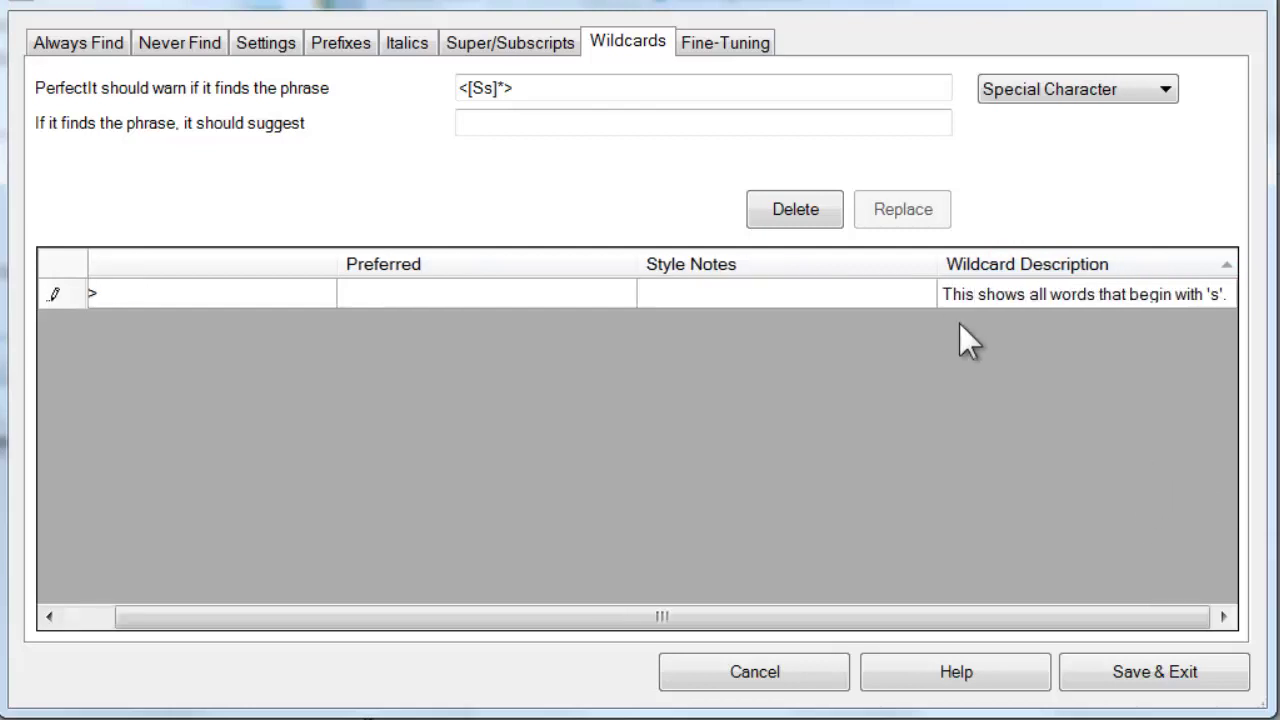
left_click(768, 298)
left_click(766, 296)
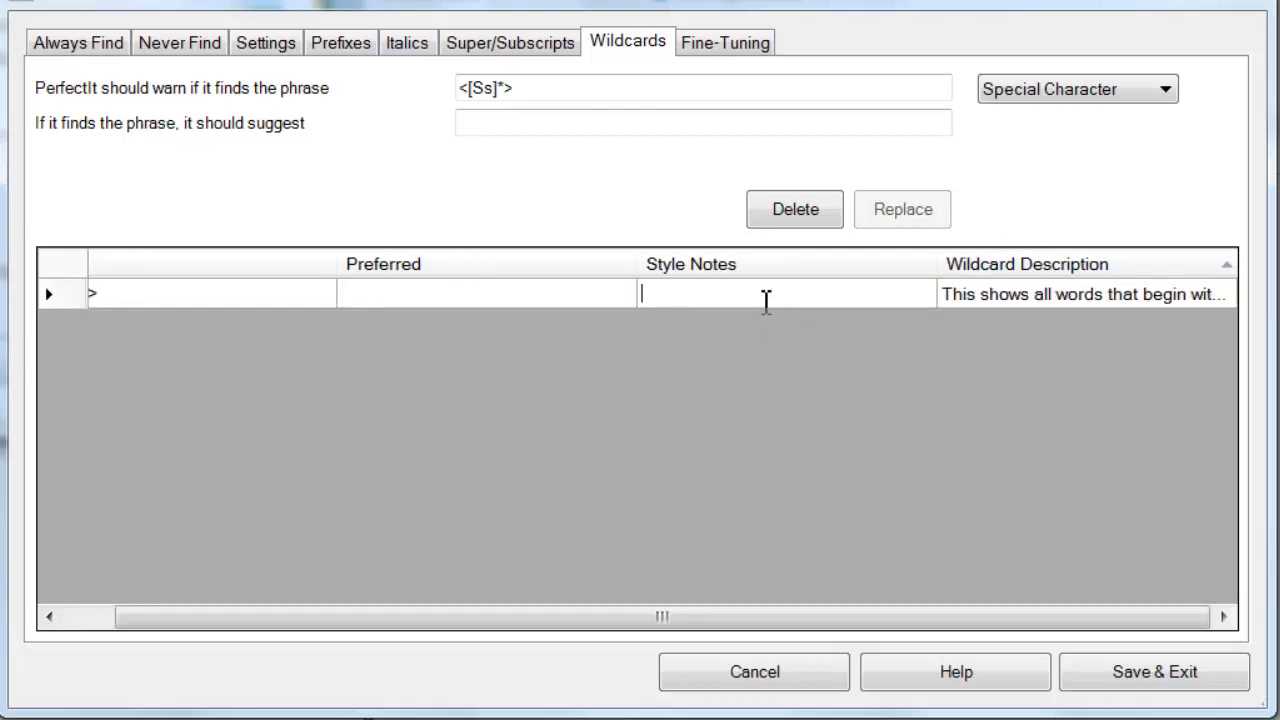
type("This is just a test.")
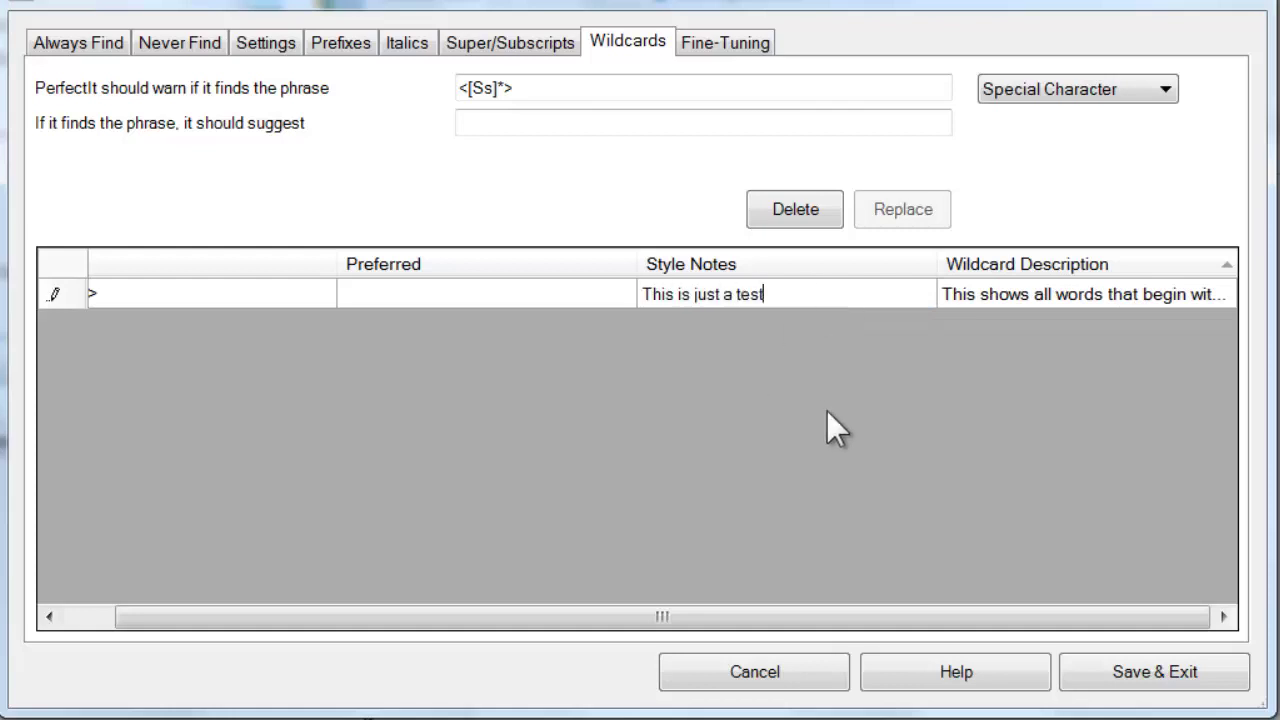
- Add a wildcard rule that warns on <([0-9]{4,4})> and suggests AD \1, and save the style sheet
left_click(304, 292)
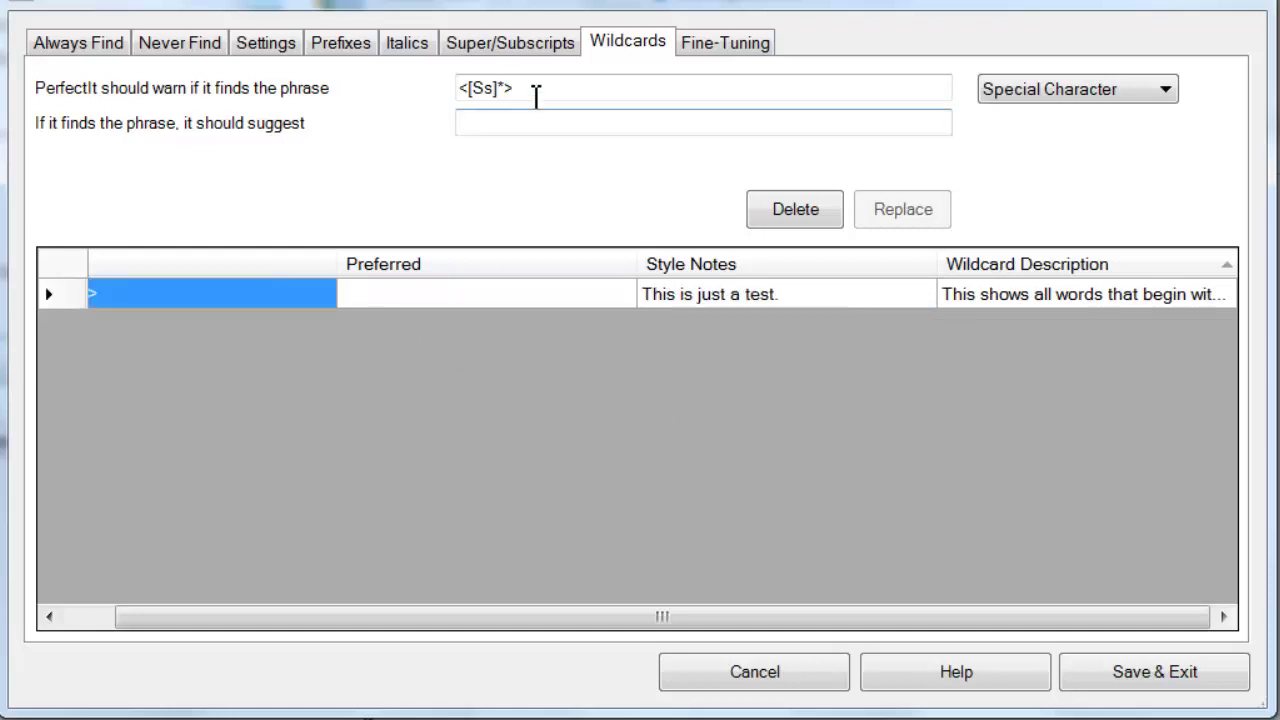
left_click_drag(551, 94, 420, 100)
key("BackSpace")
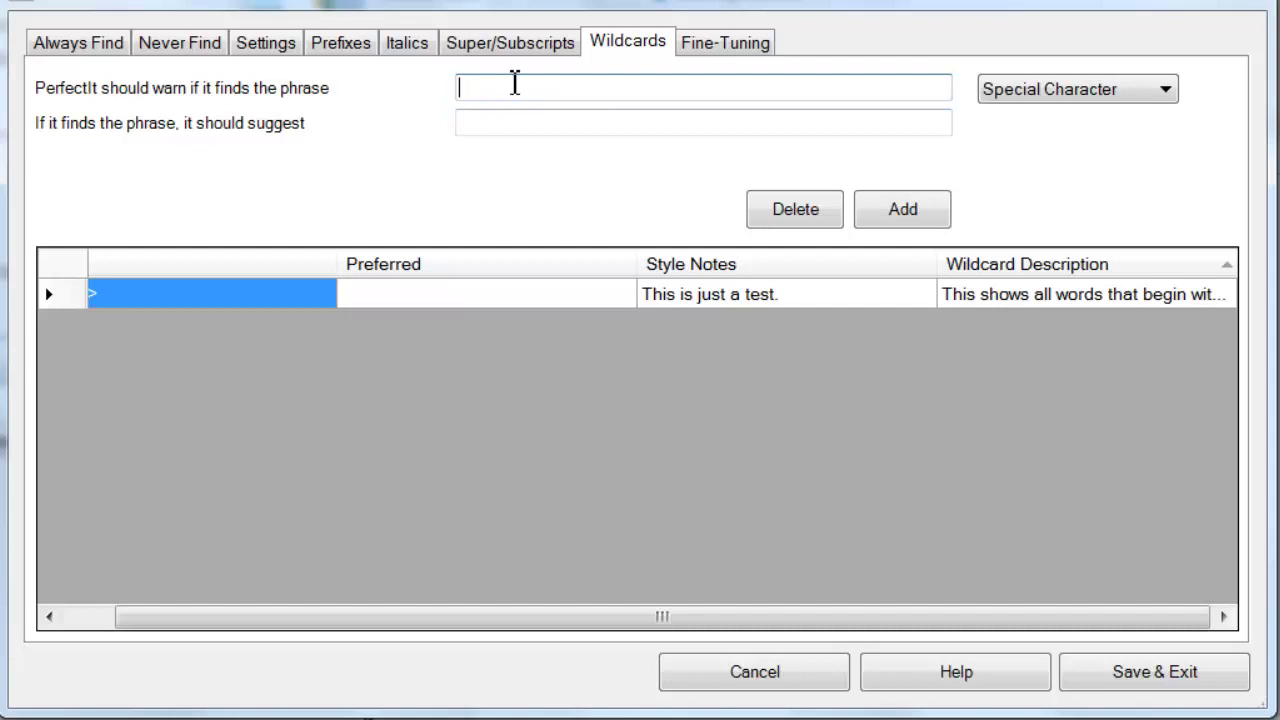
type("<")
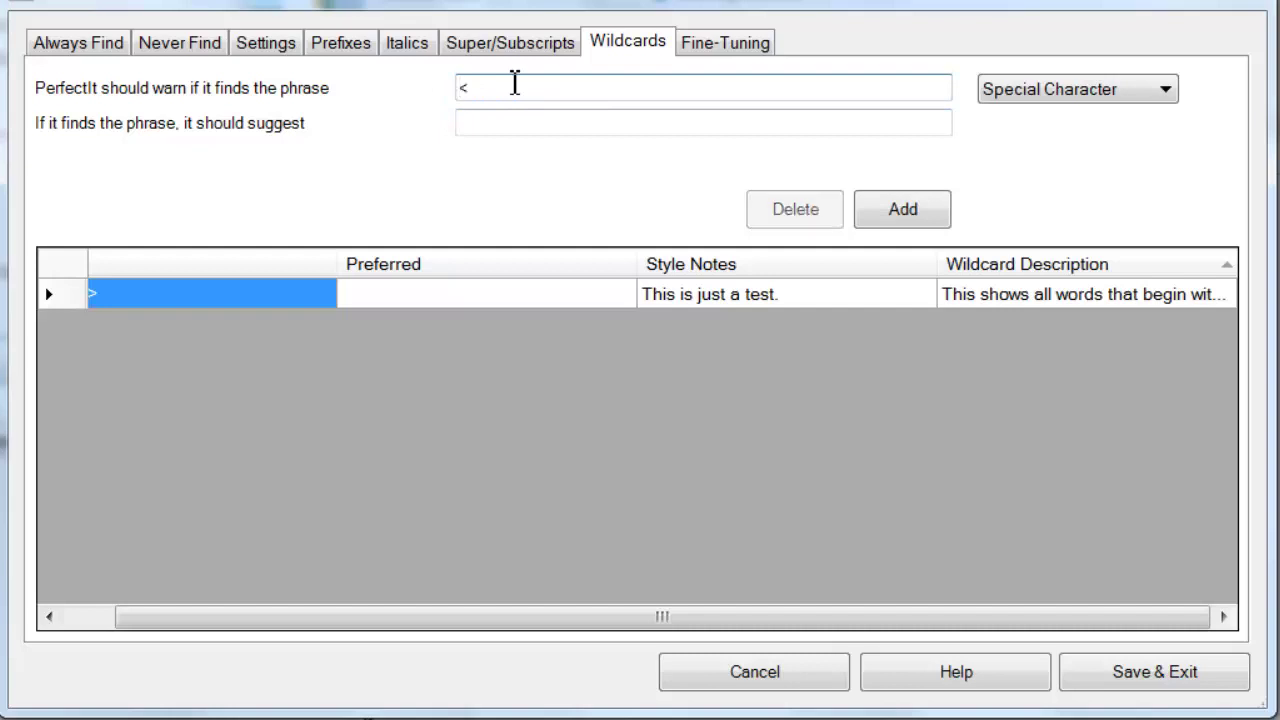
type("([0-9]{")
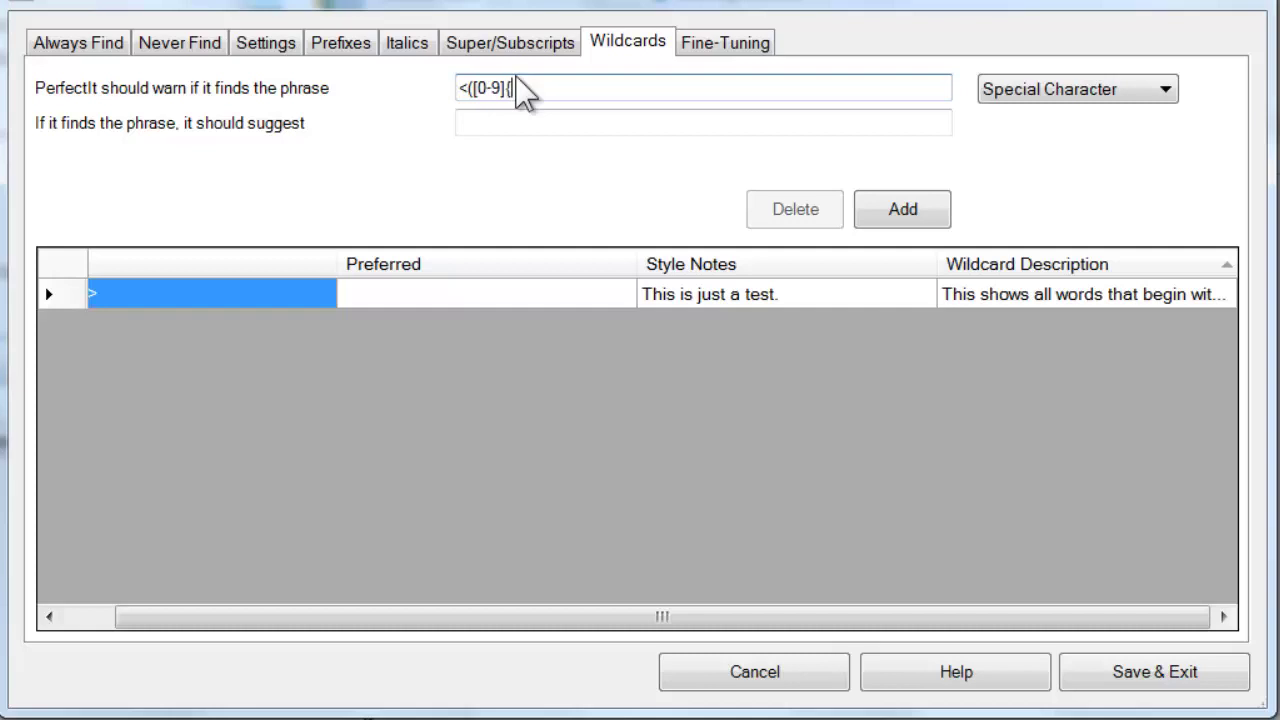
type("4}")
type(")>")
left_click(500, 126)
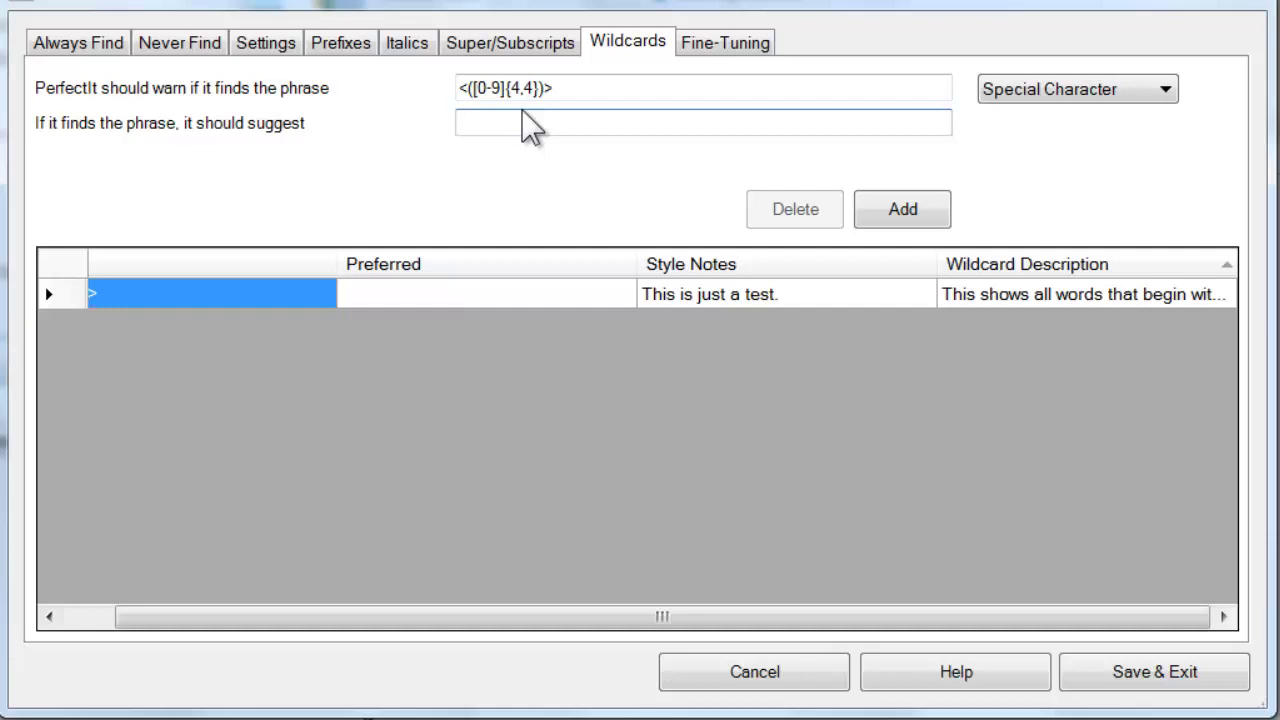
type("AD \\1")
left_click(900, 213)
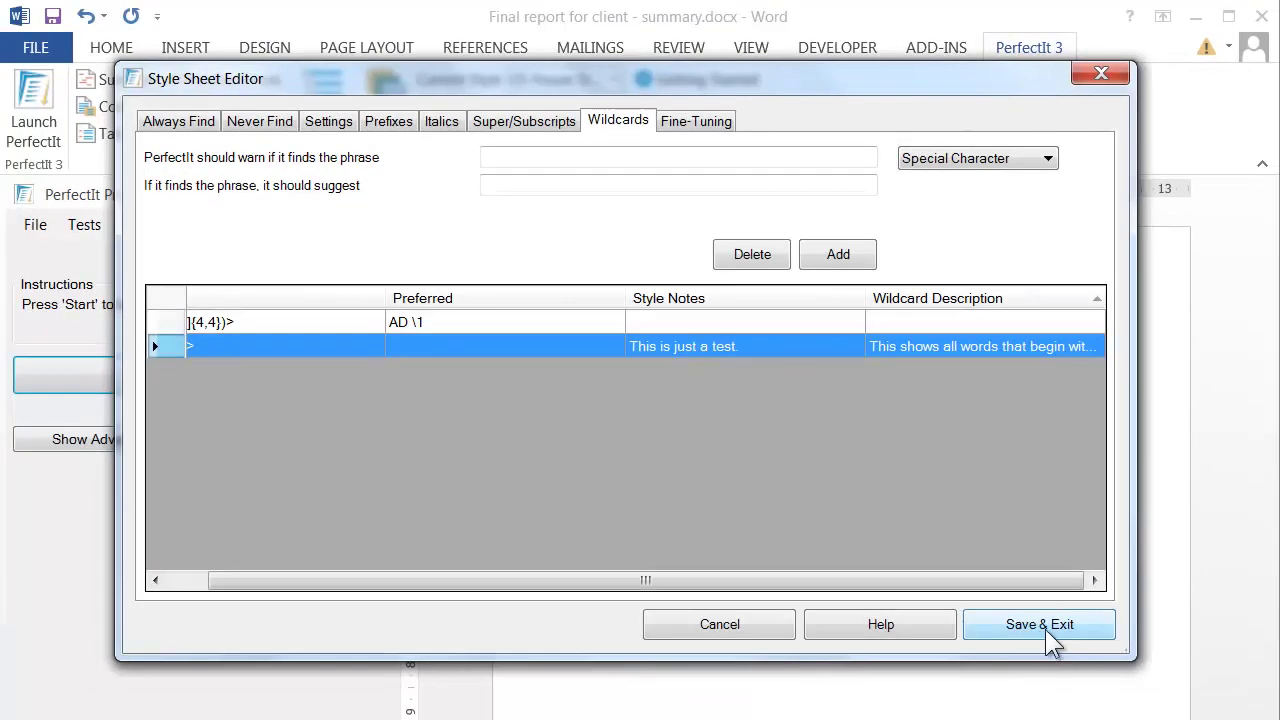
left_click(1058, 636)
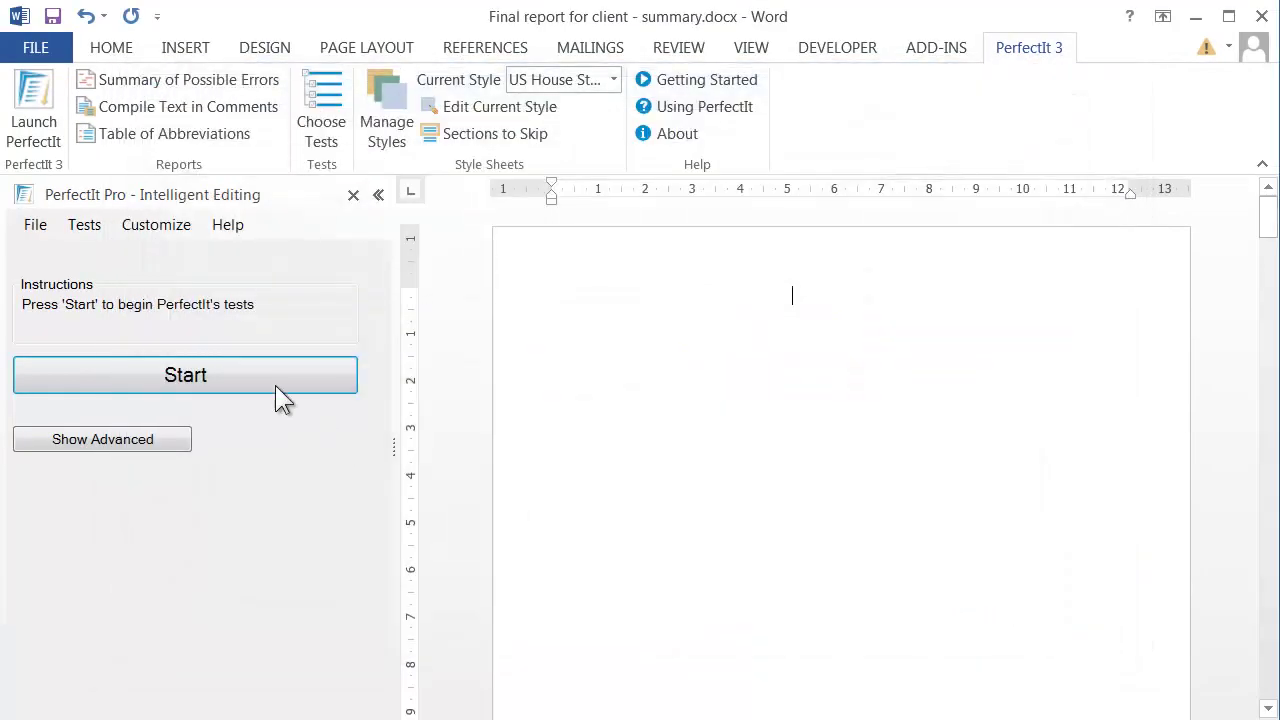
- Start PerfectIt's tests on the document and skip to the Wildcard Find and Replace test
left_click(332, 390)
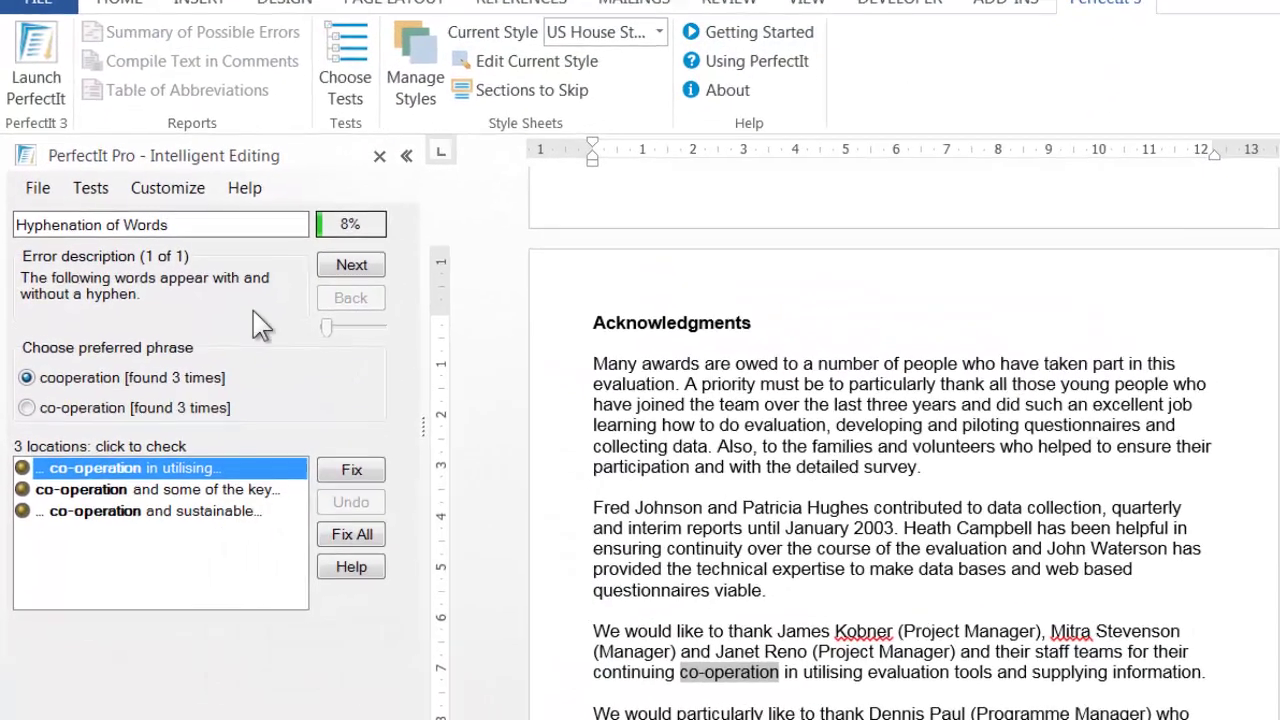
left_click(90, 188)
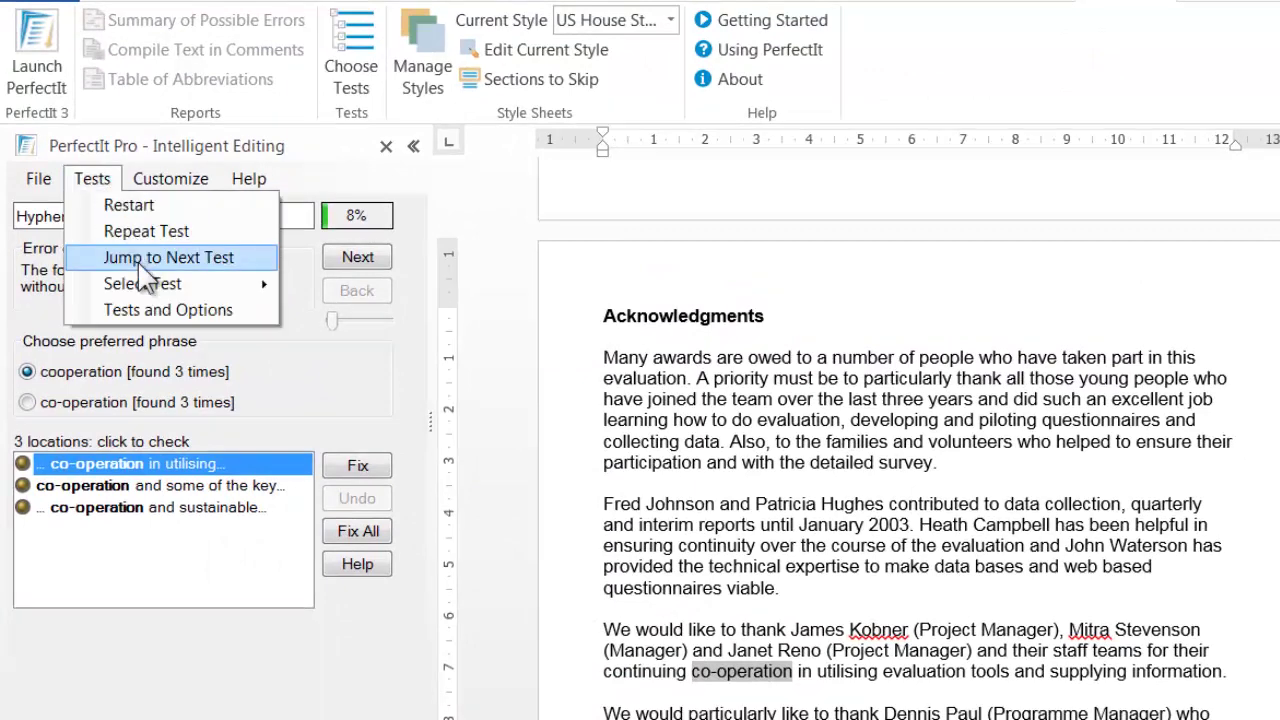
mouse_move(145, 288)
left_click(330, 364)
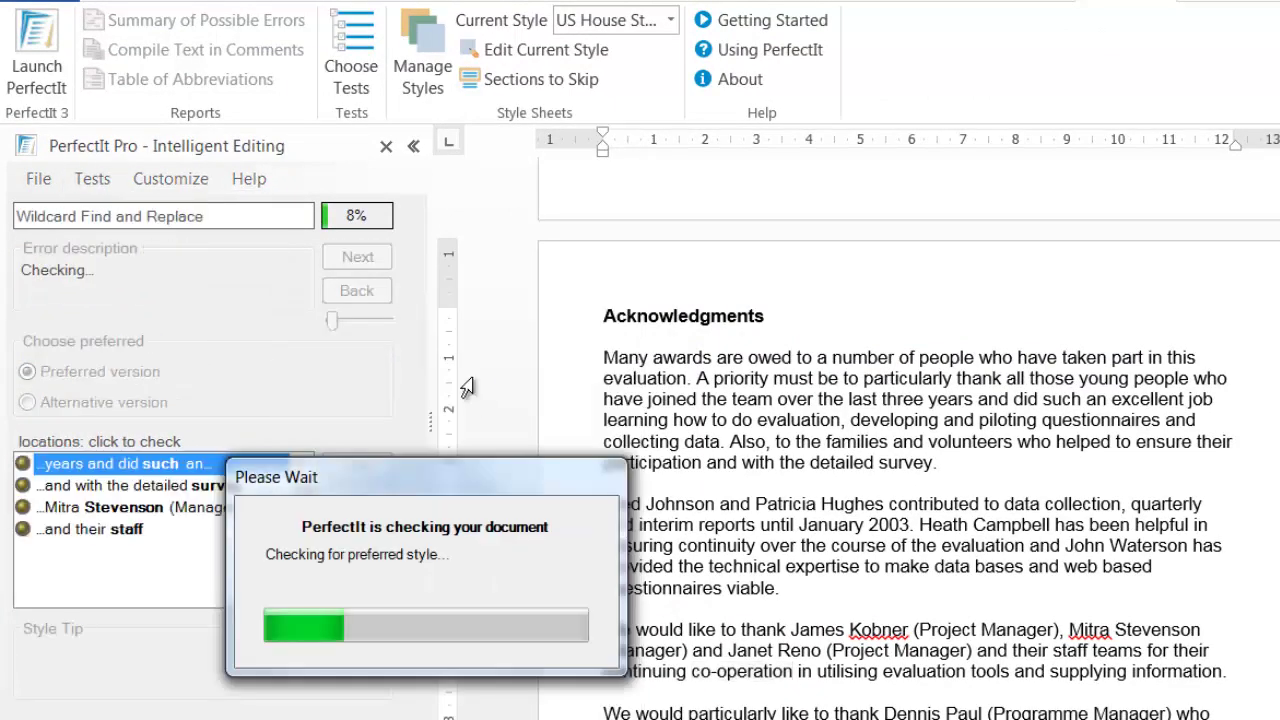
- Review several of the found locations of words beginning with "s", from "survey" to "support", in the document
left_click(212, 487)
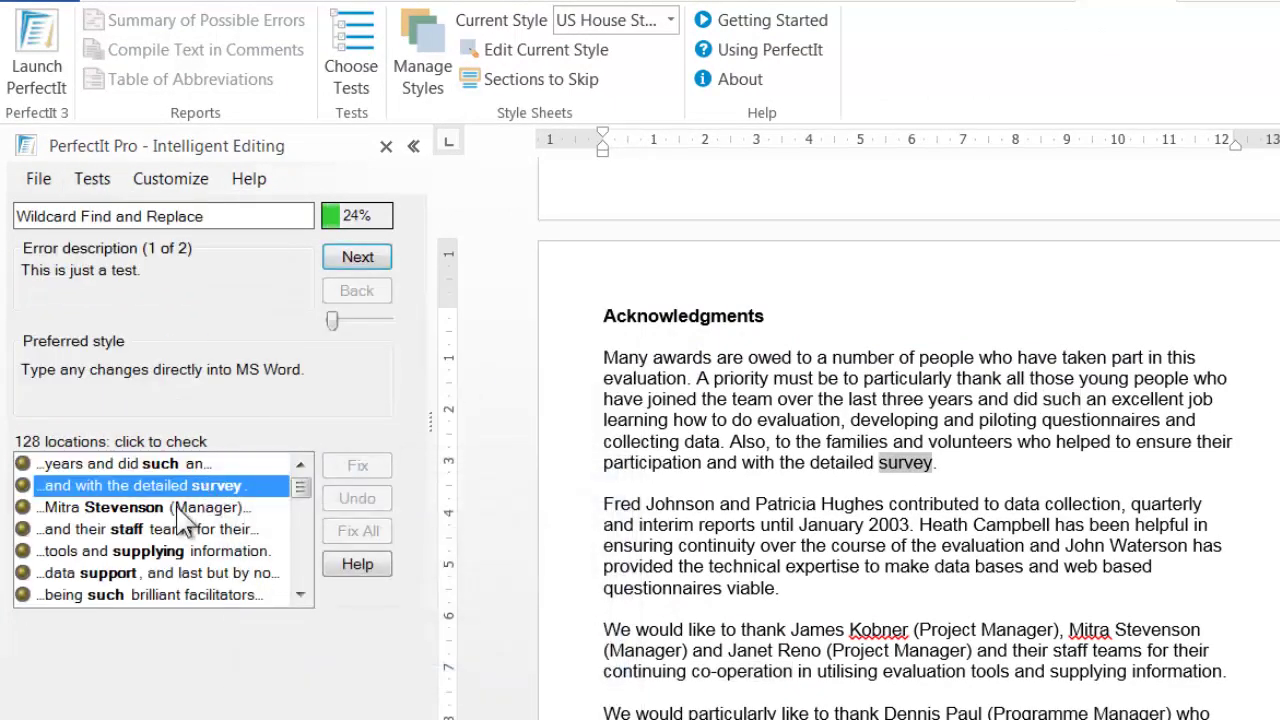
left_click(180, 509)
left_click(193, 529)
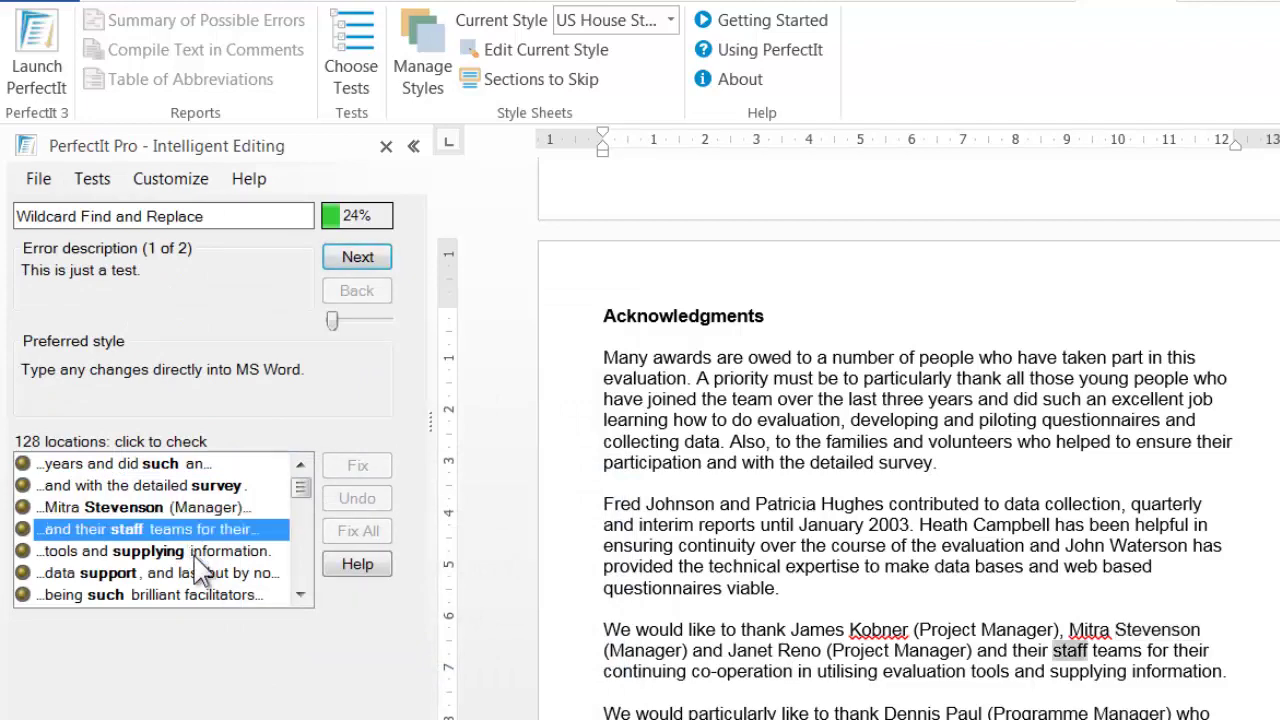
left_click(200, 551)
left_click(205, 573)
- Move on to the four-digit number results, check the locations, and fix 2005 to AD 2005 in the BERD sentence
left_click(348, 265)
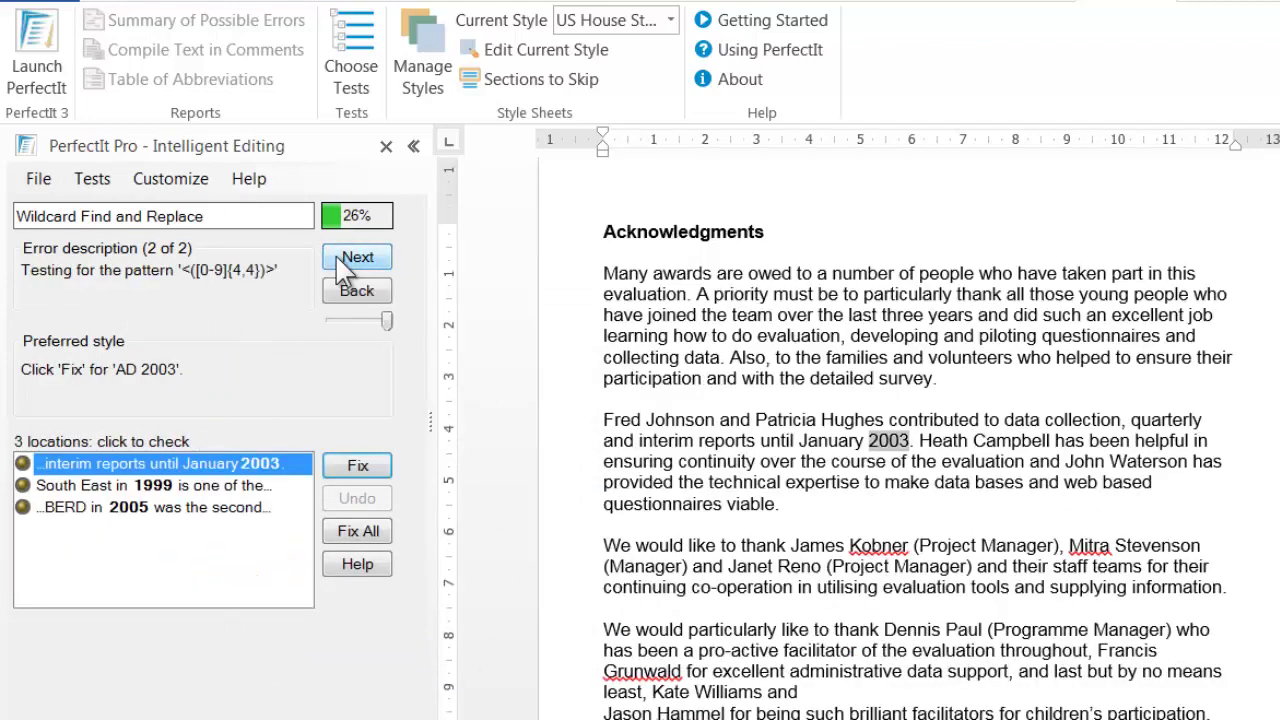
left_click(158, 486)
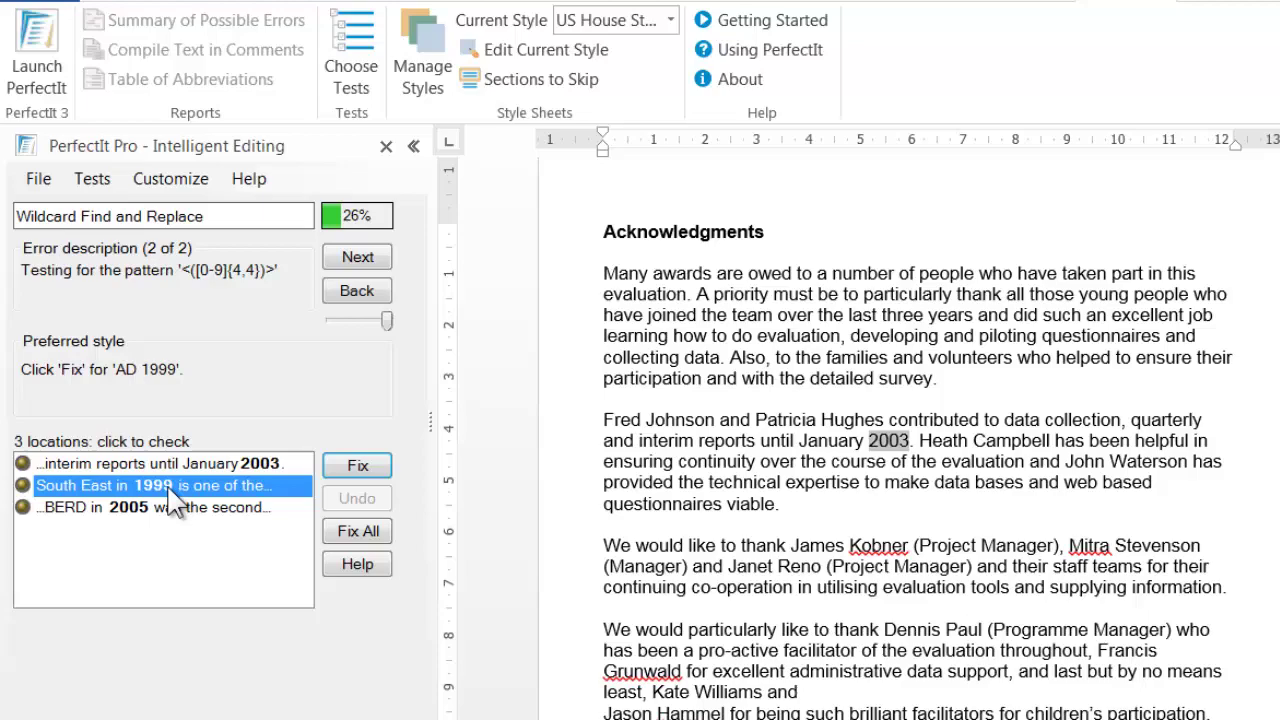
left_click(184, 512)
left_click(357, 465)
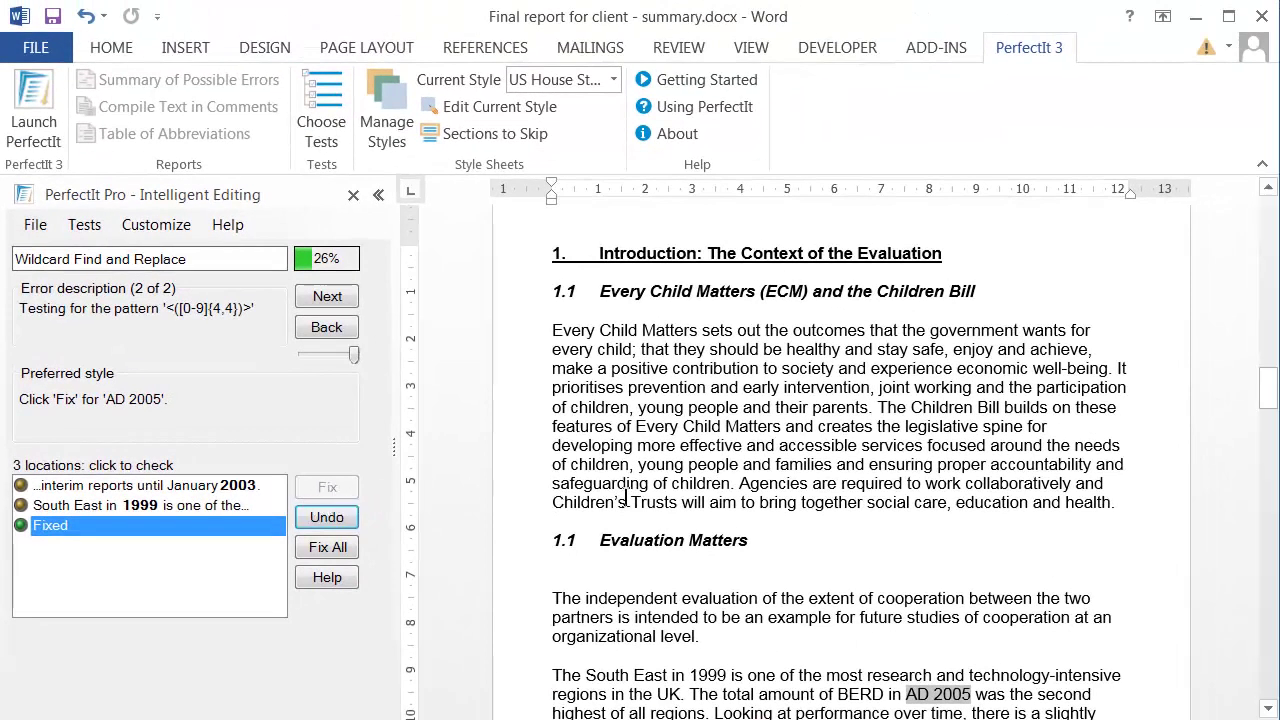
left_click(686, 497)
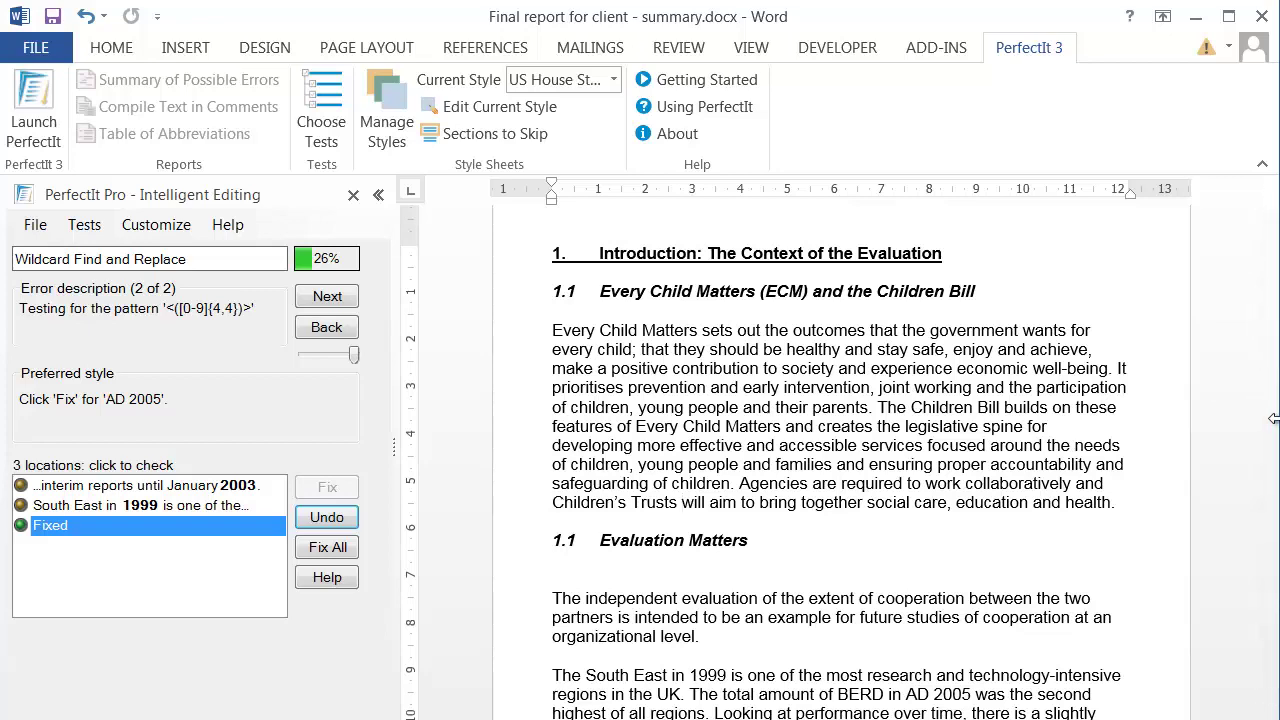
left_click_drag(1268, 380, 1260, 191)
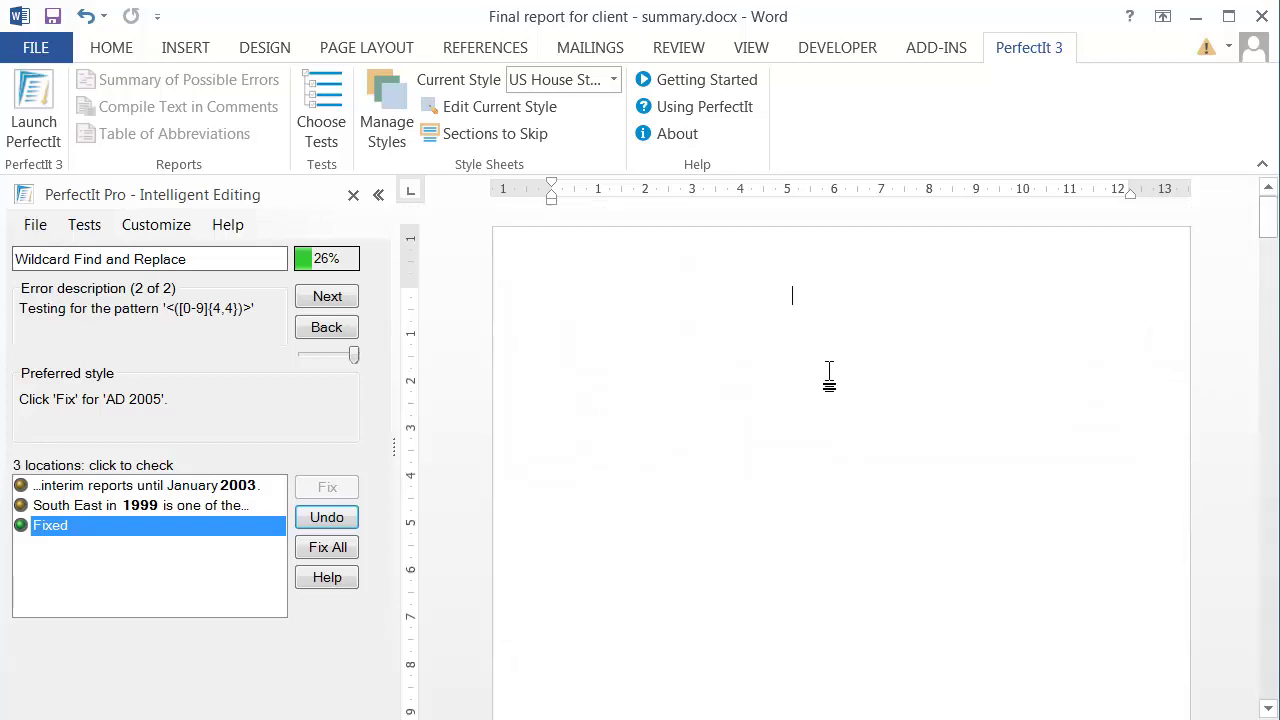